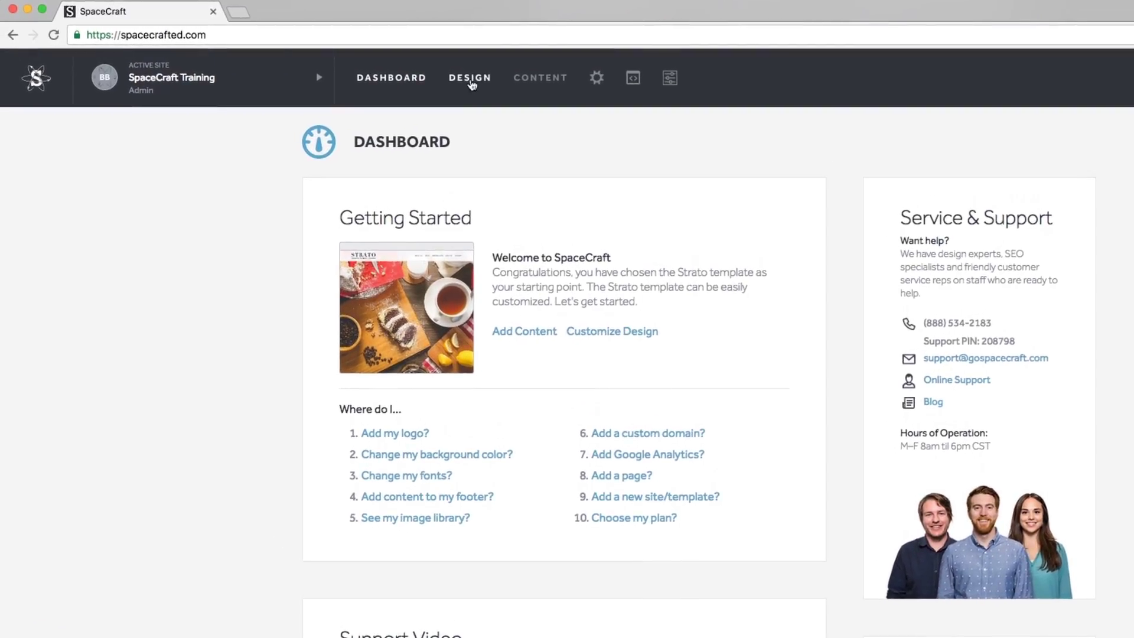
# Open the Design editor showing the Strato home page preview and the Sitewide panel.
pyautogui.click(435, 82)
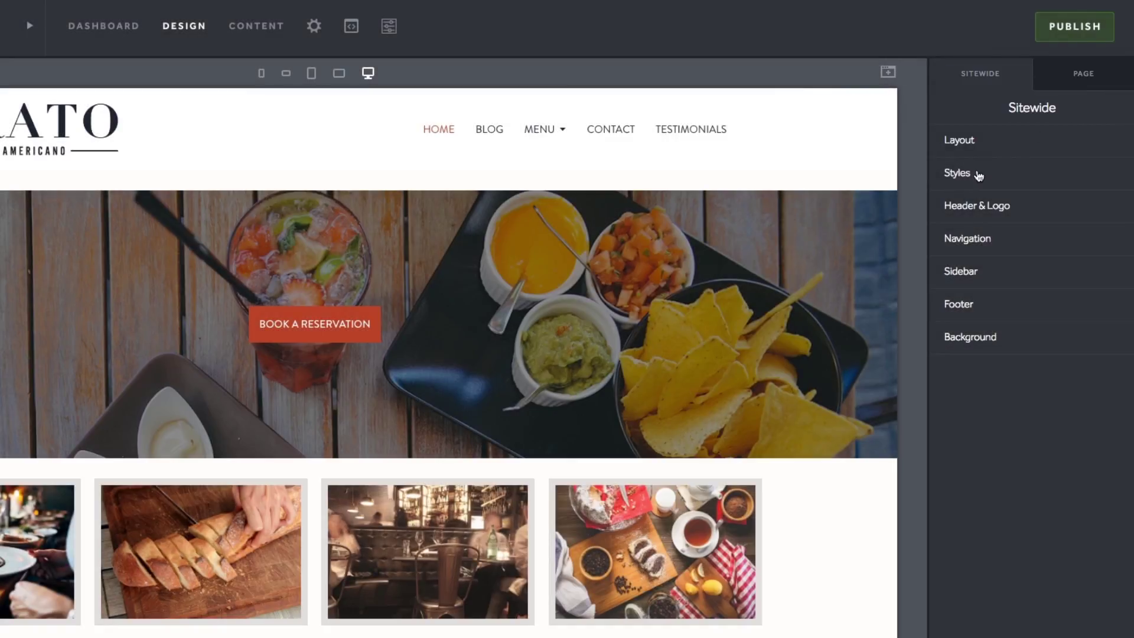
pyautogui.click(611, 327)
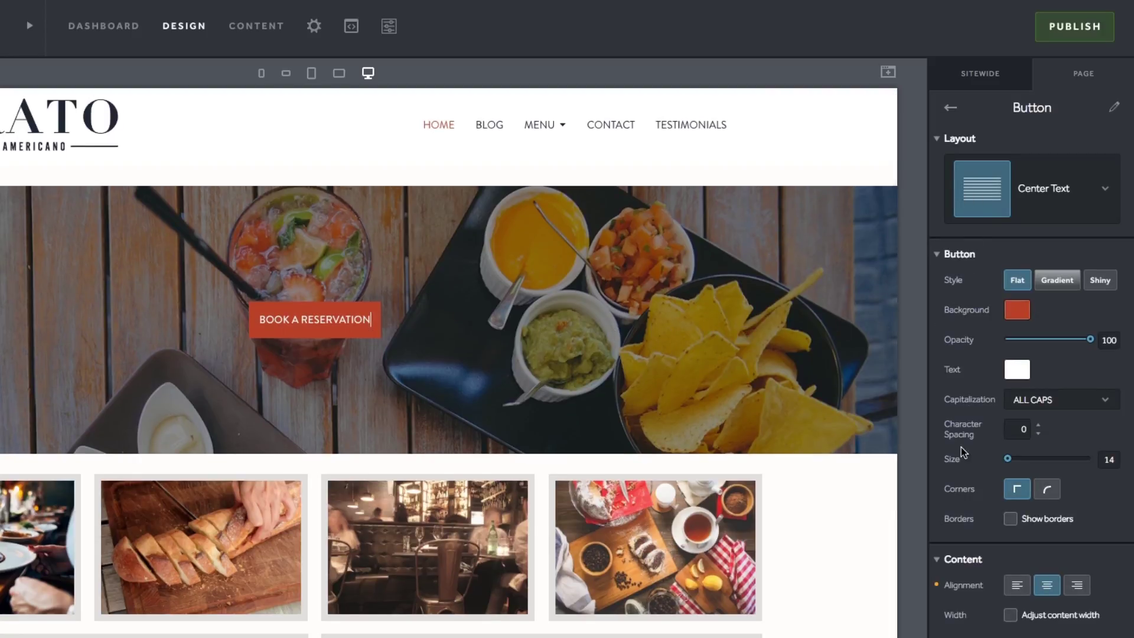
pyautogui.click(980, 80)
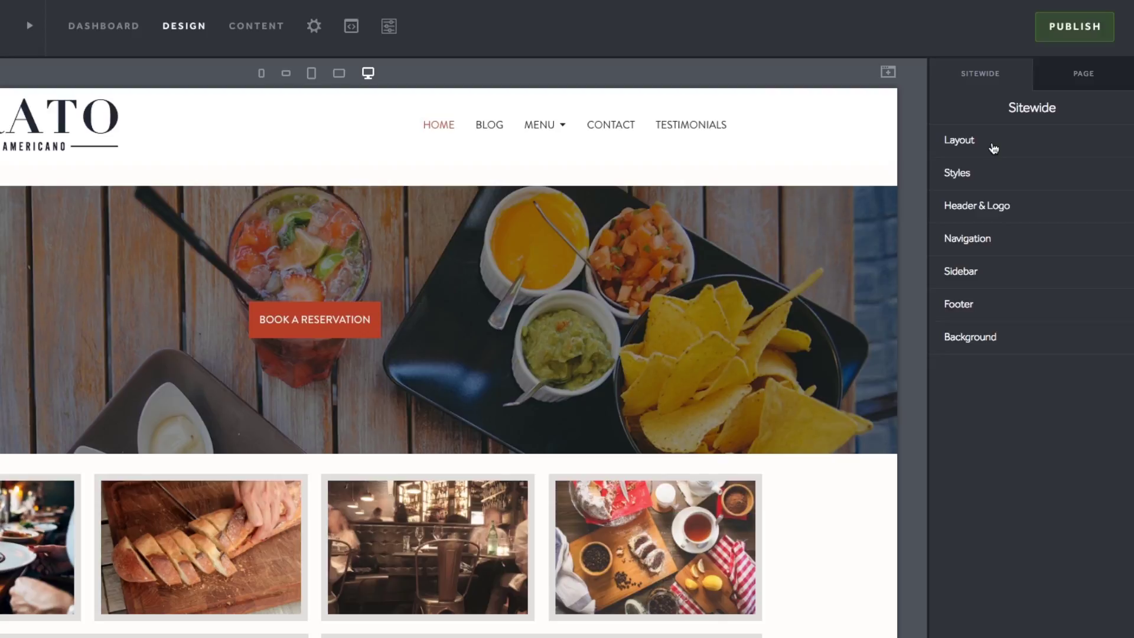
# Lower the sitewide Layout Top Padding, leaving the page layout choice unchanged.
pyautogui.click(995, 147)
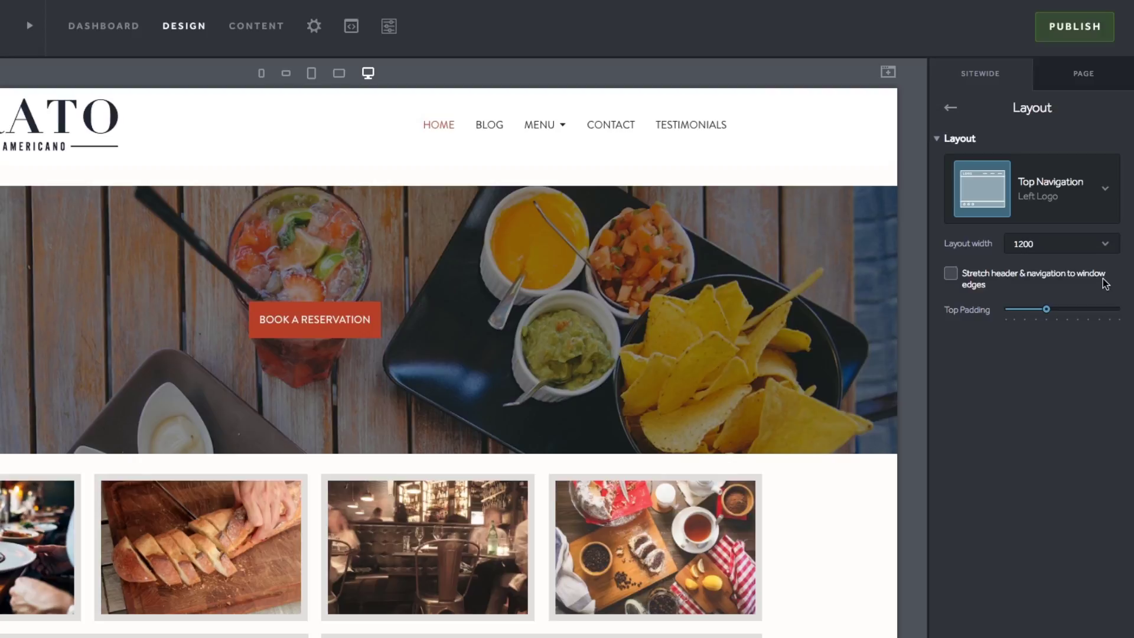
pyautogui.click(1109, 194)
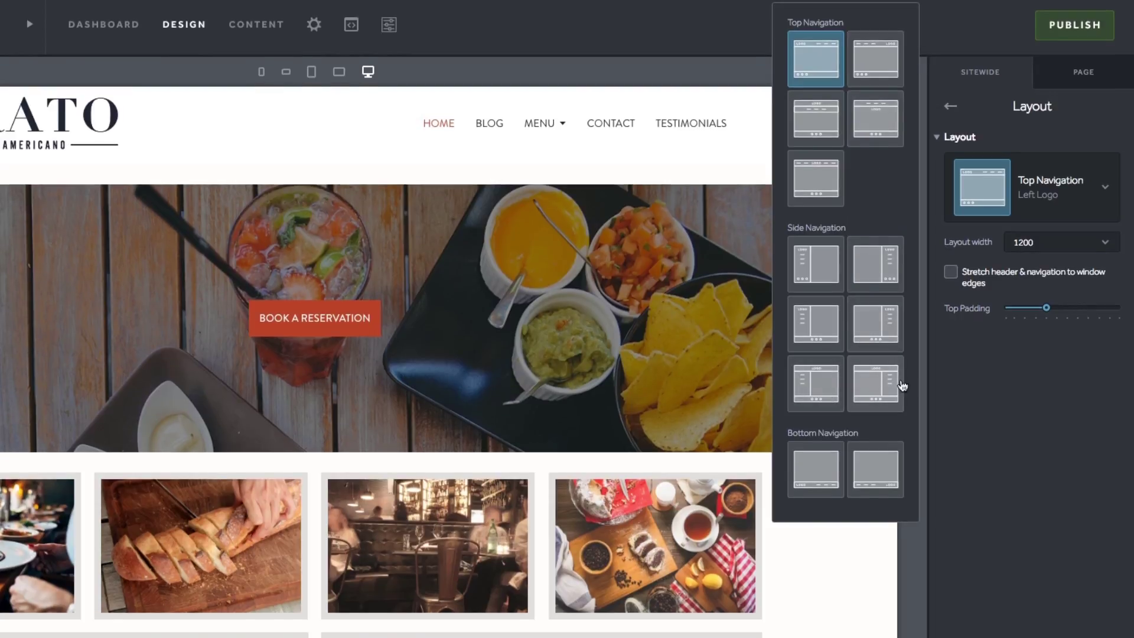
pyautogui.click(996, 357)
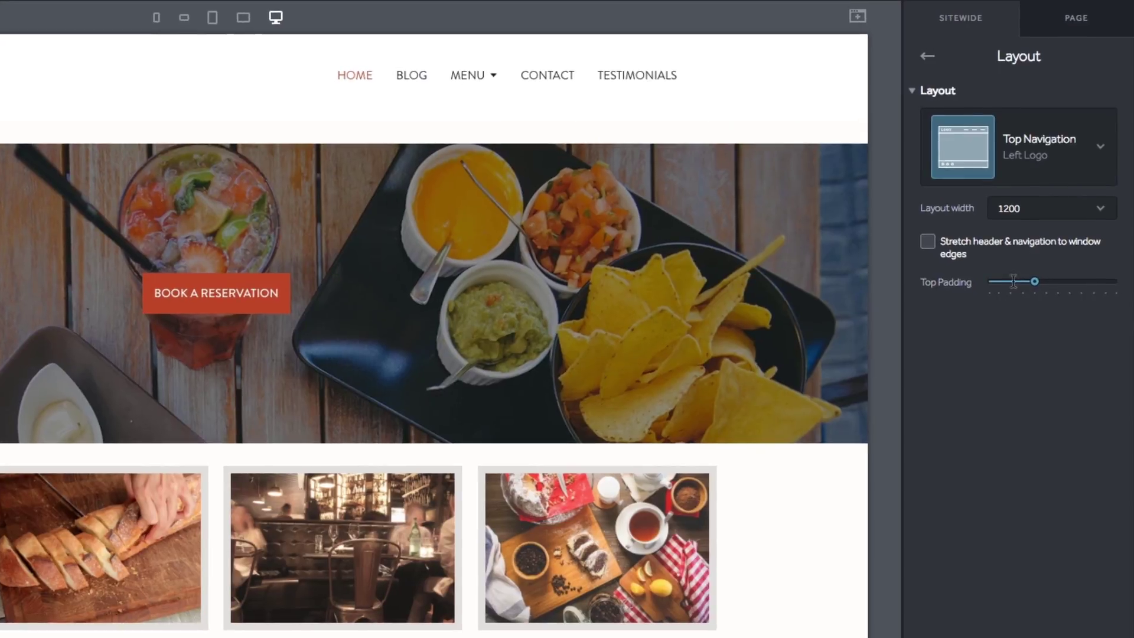
pyautogui.click(1014, 281)
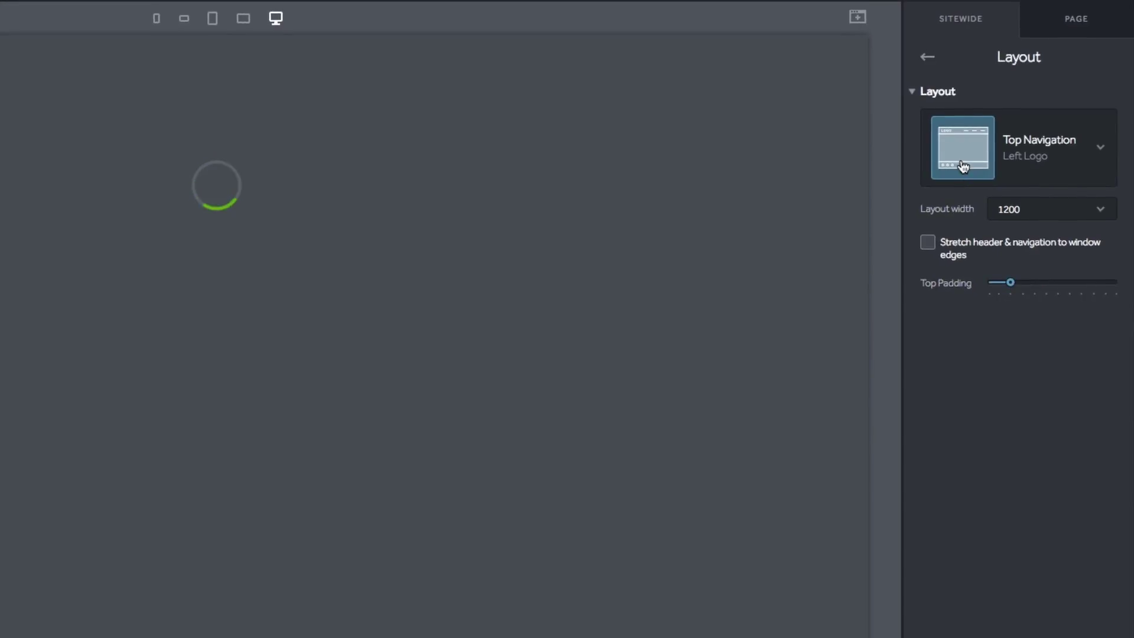
pyautogui.click(927, 58)
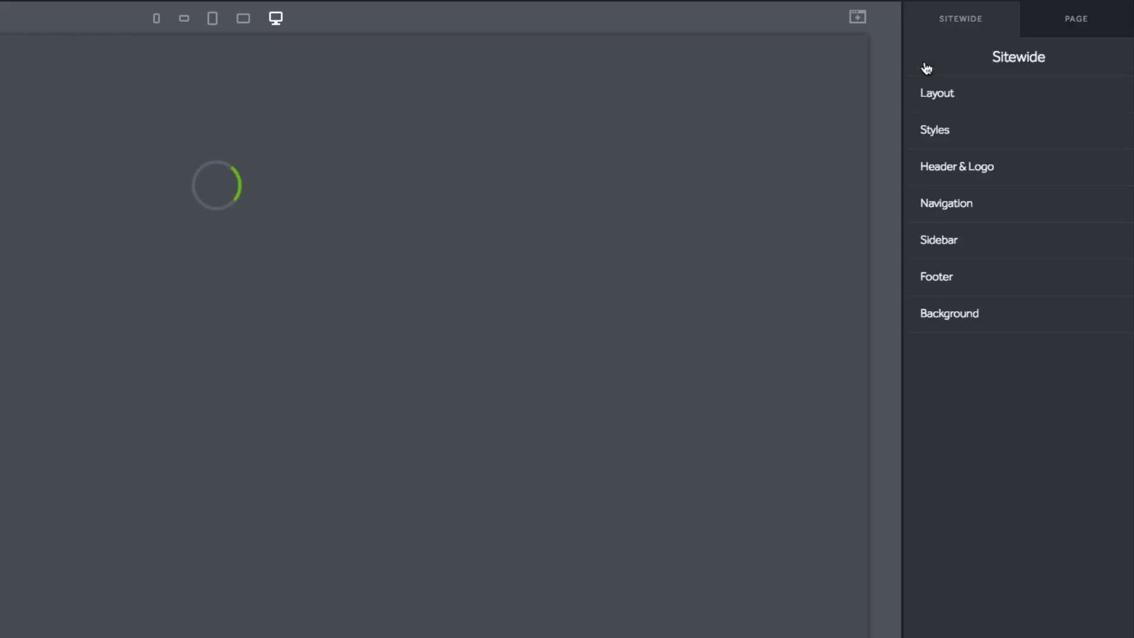
# Raise the button Size in the Controls styles from 14 to 17.
pyautogui.click(983, 131)
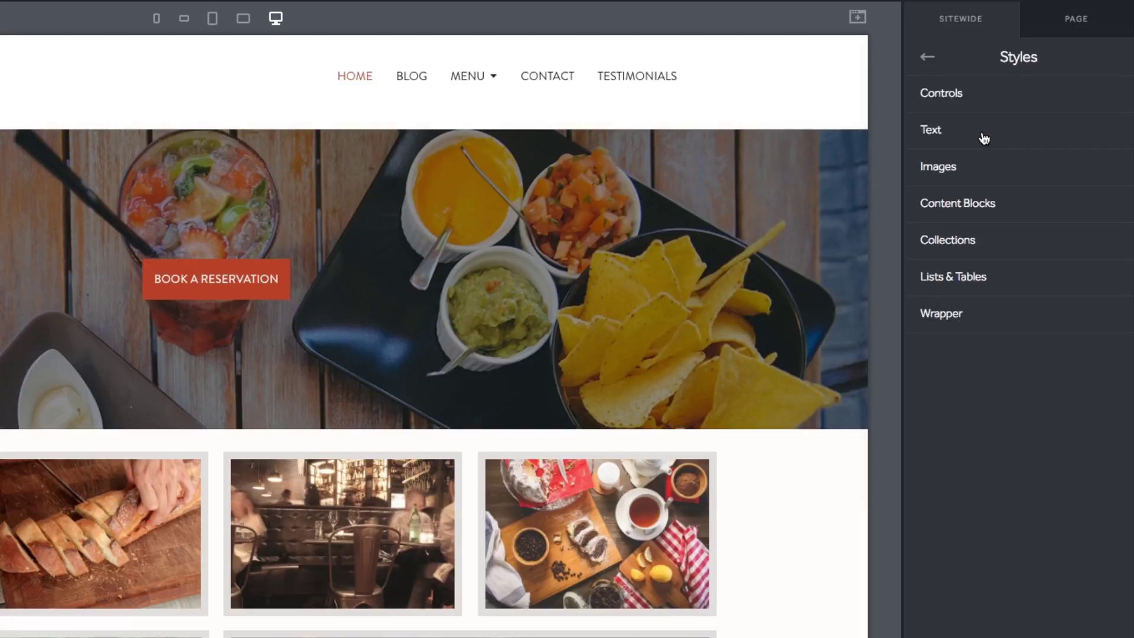
pyautogui.click(982, 101)
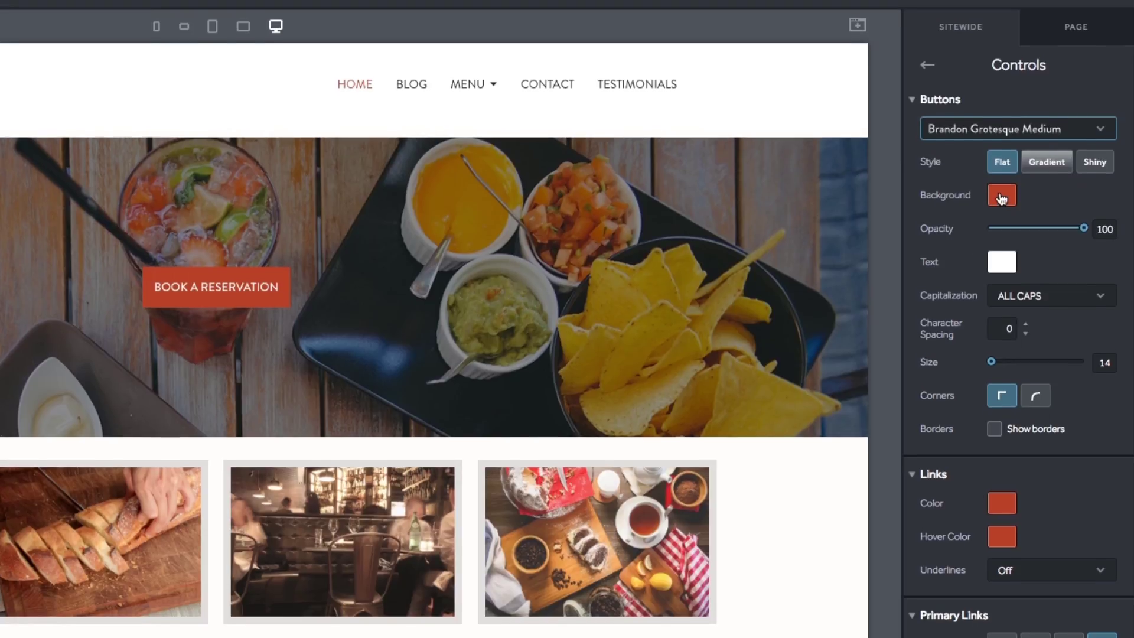
pyautogui.click(1002, 188)
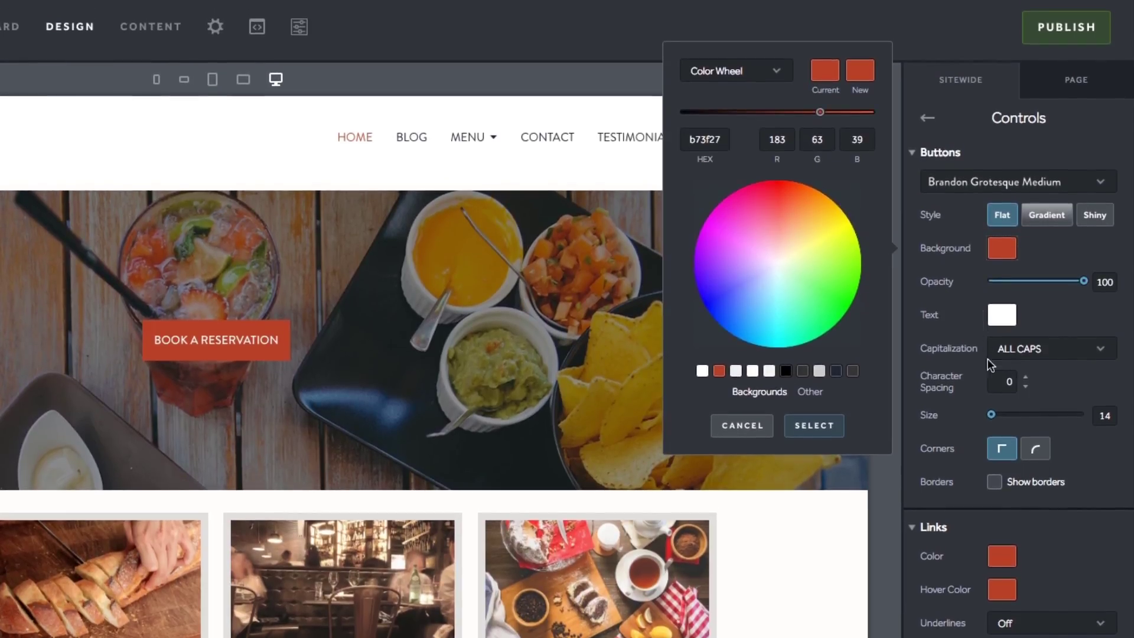
pyautogui.click(969, 452)
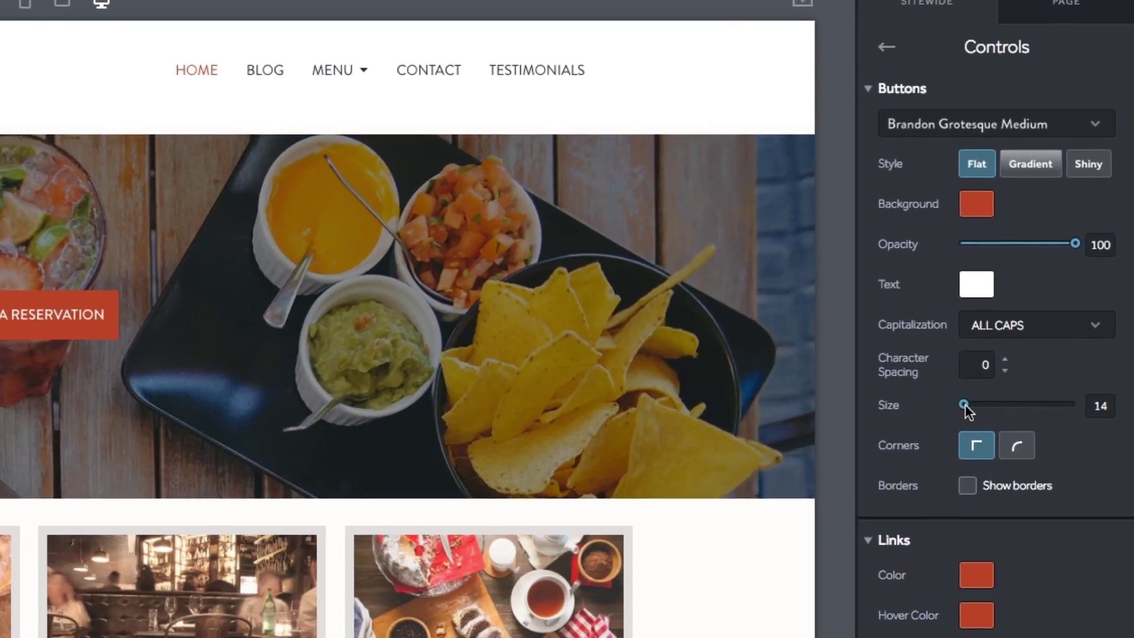
pyautogui.moveTo(965, 404); pyautogui.dragTo(971, 404)
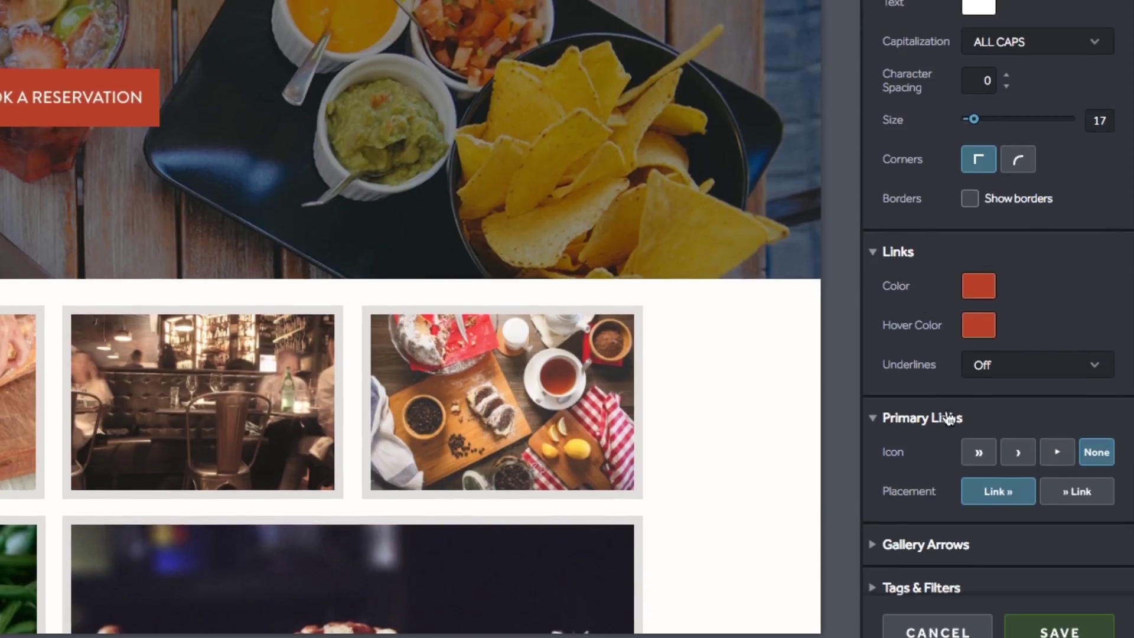
# Check the Gallery Arrows symbol options, keeping the Shadow Thick style.
pyautogui.scroll(-1, 938, 437)
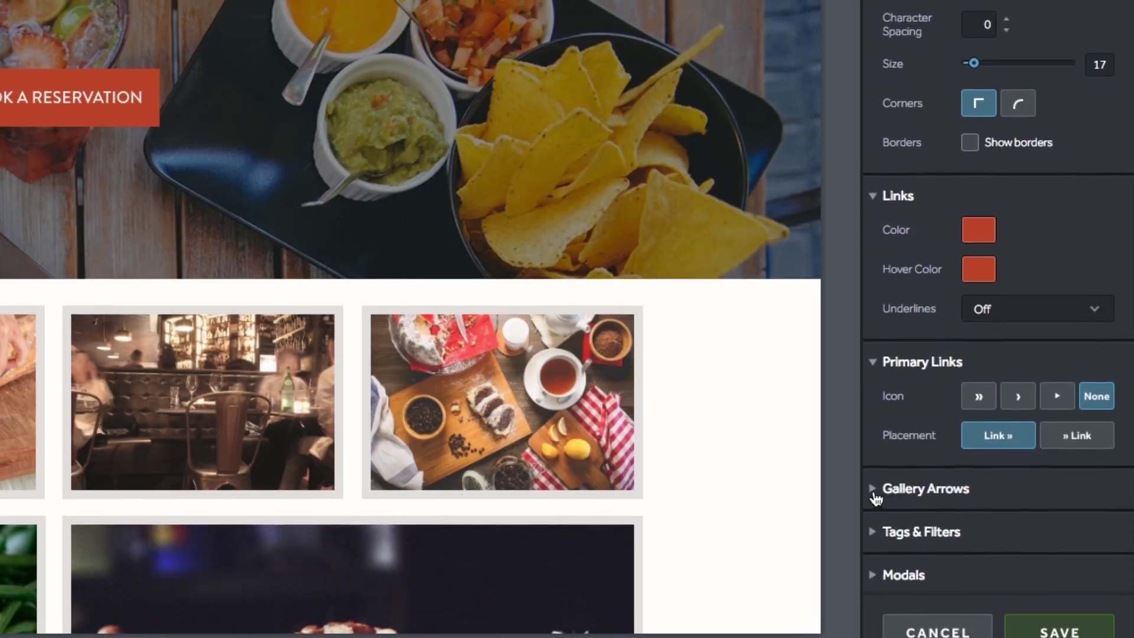
pyautogui.click(877, 495)
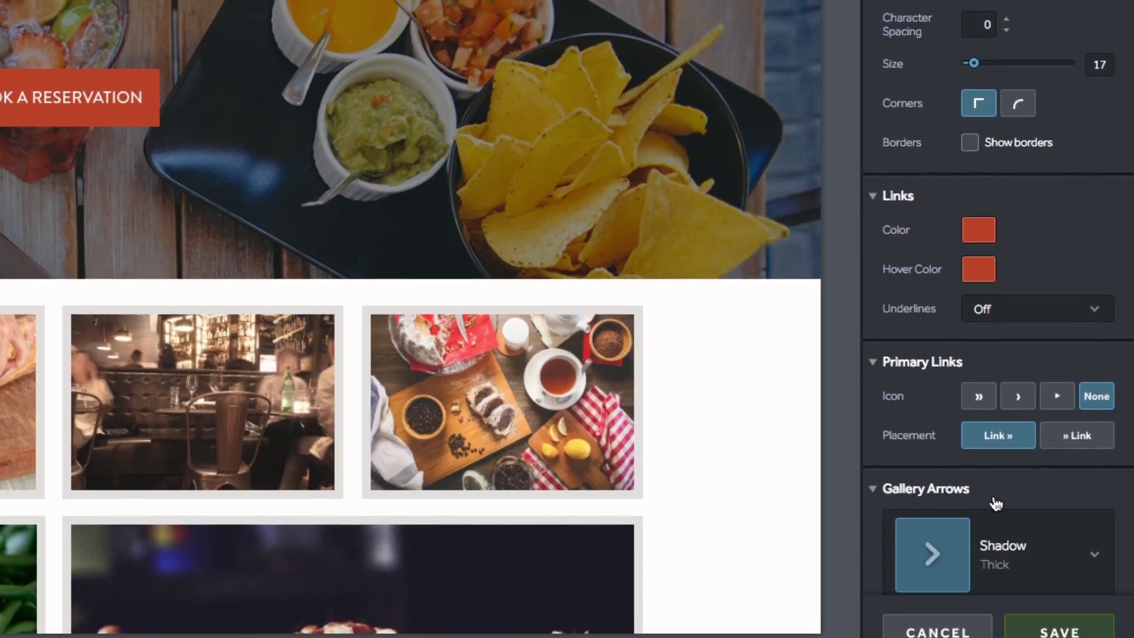
pyautogui.scroll(-2, 994, 501)
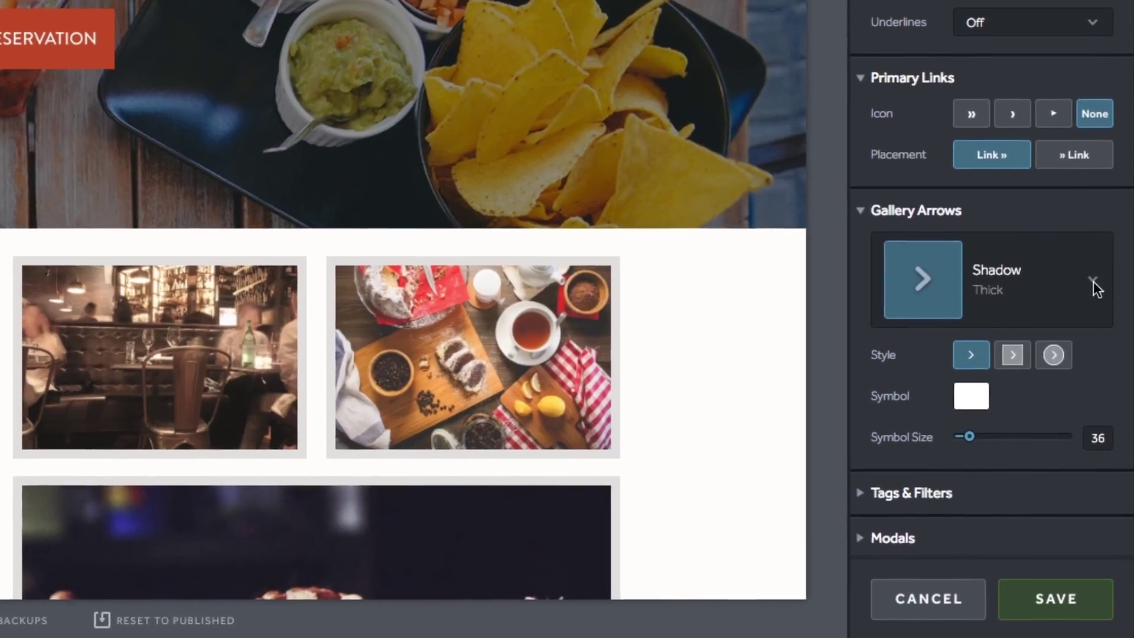
pyautogui.click(1093, 291)
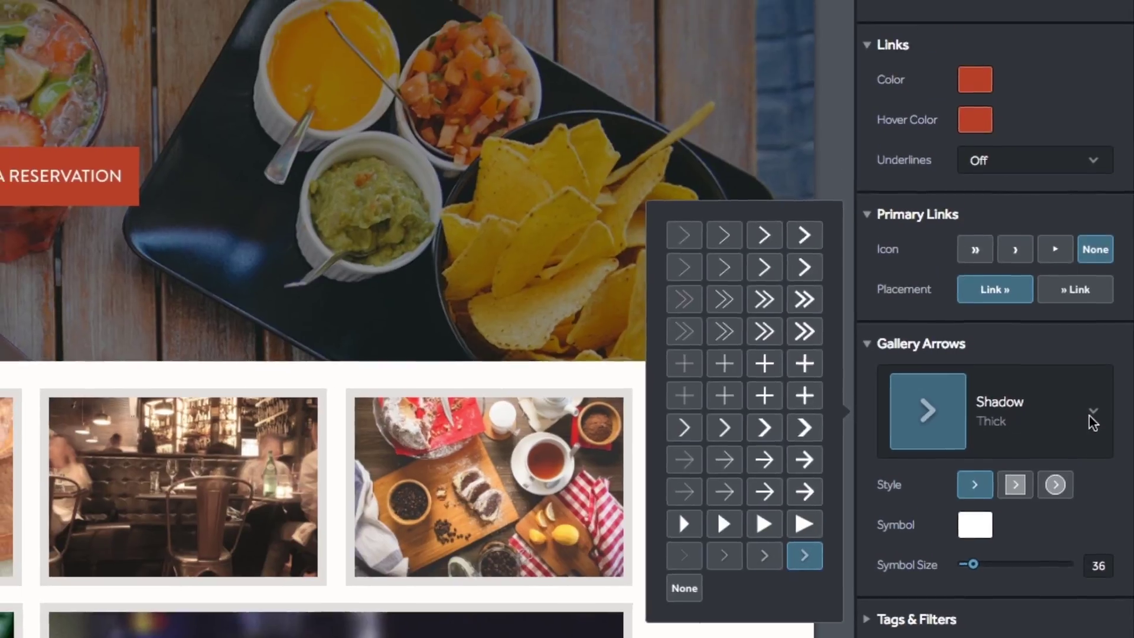
pyautogui.click(1090, 416)
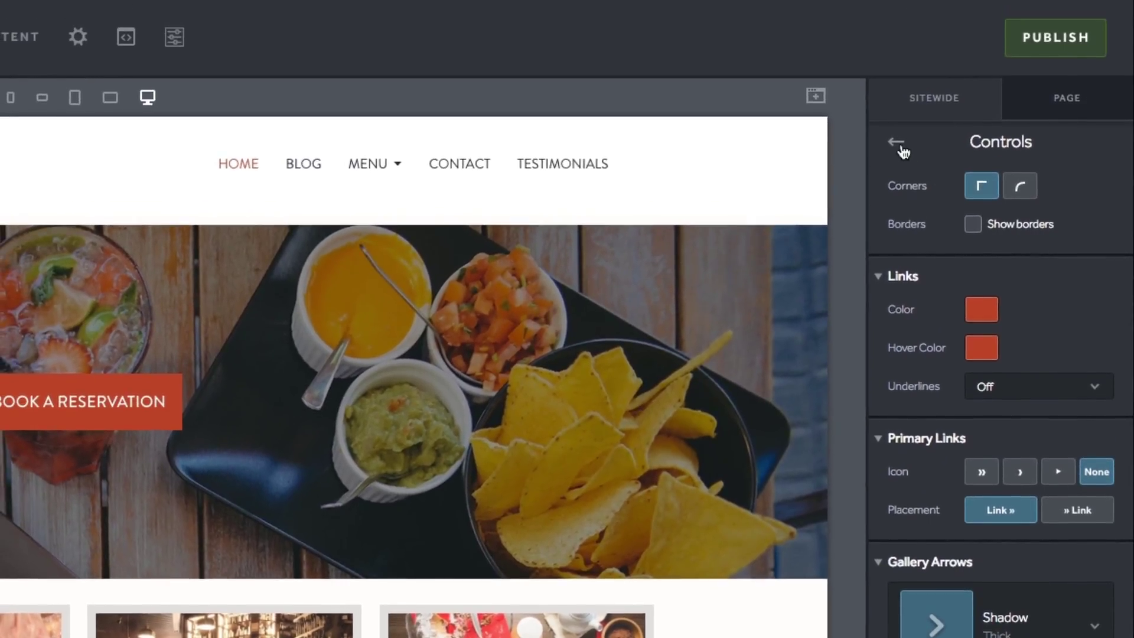
# Look over the Text styles, leaving title size 30 and Content size 18 unchanged.
pyautogui.click(896, 148)
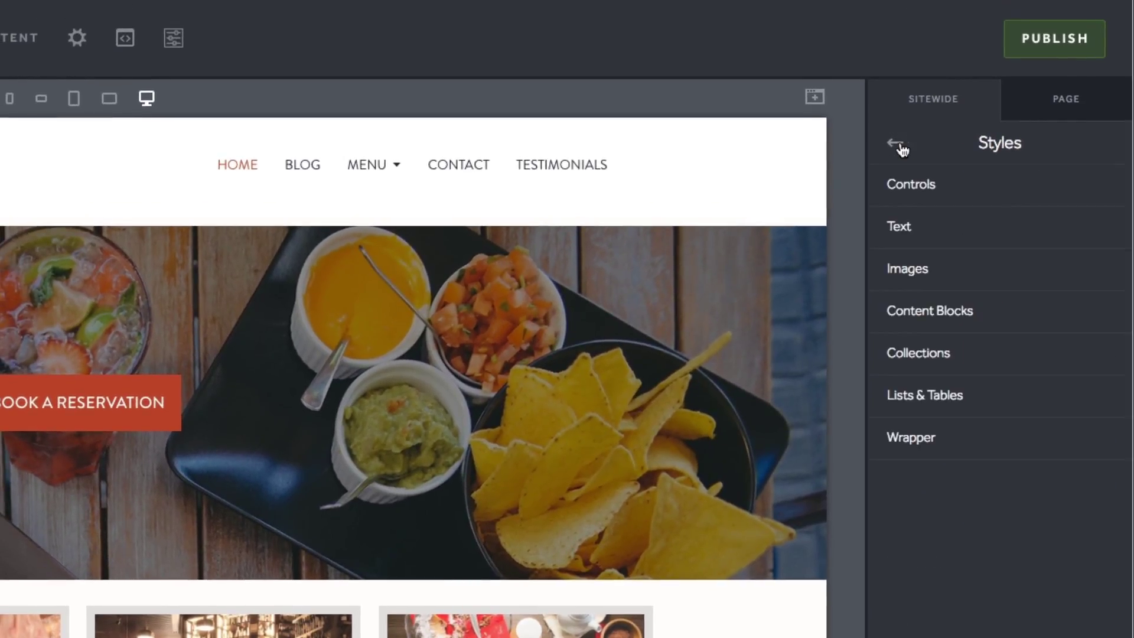
pyautogui.click(910, 226)
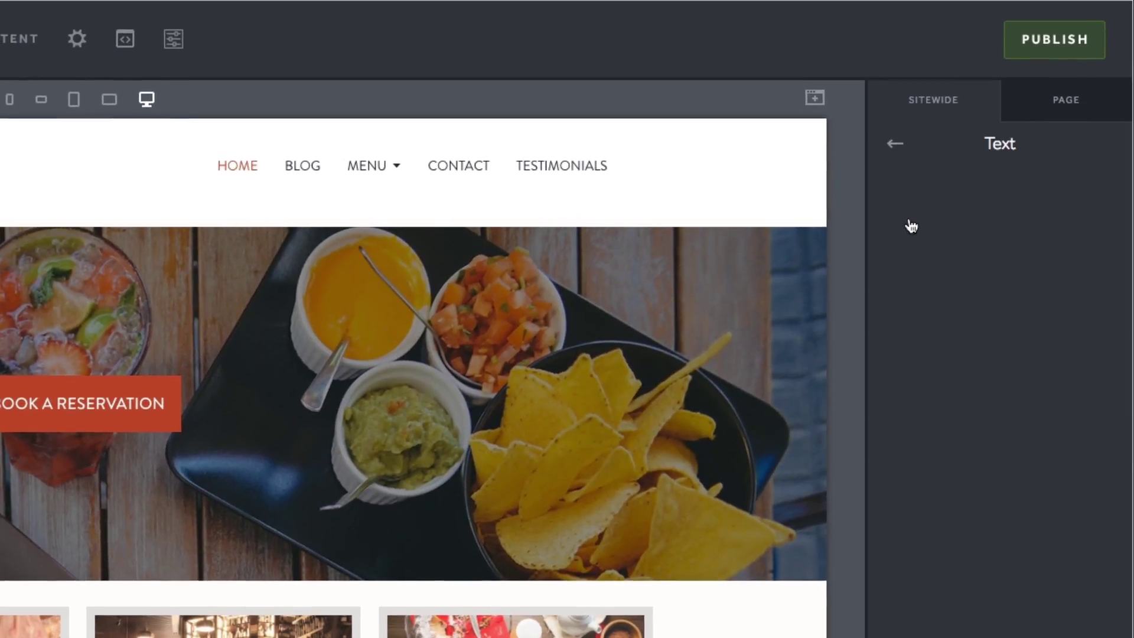
pyautogui.scroll(-1, 948, 255)
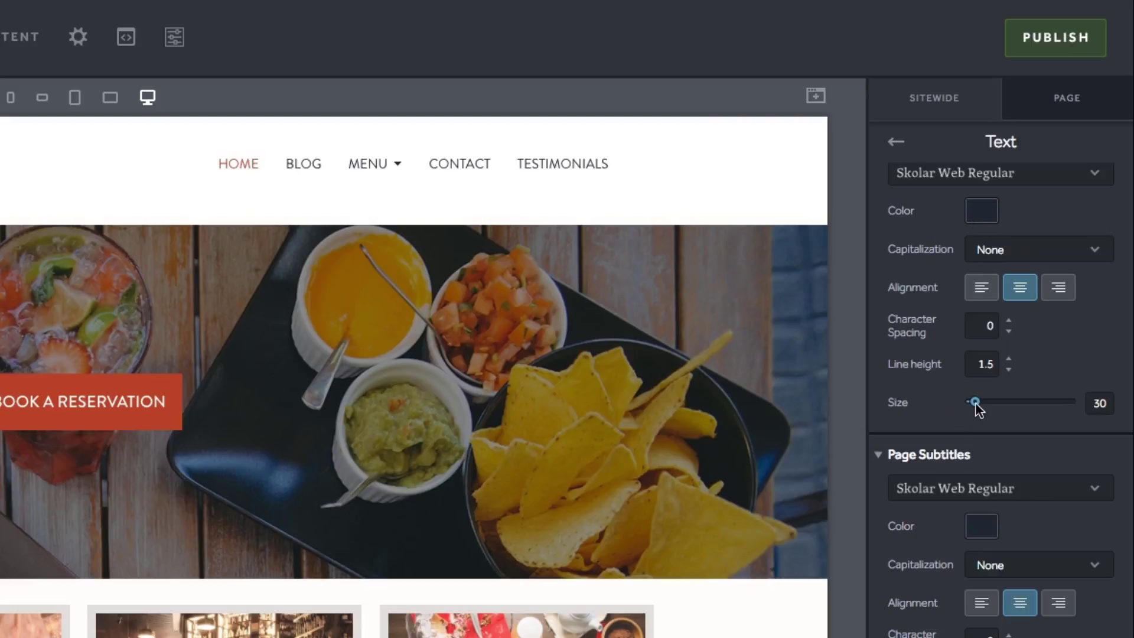
pyautogui.scroll(-6, 956, 417)
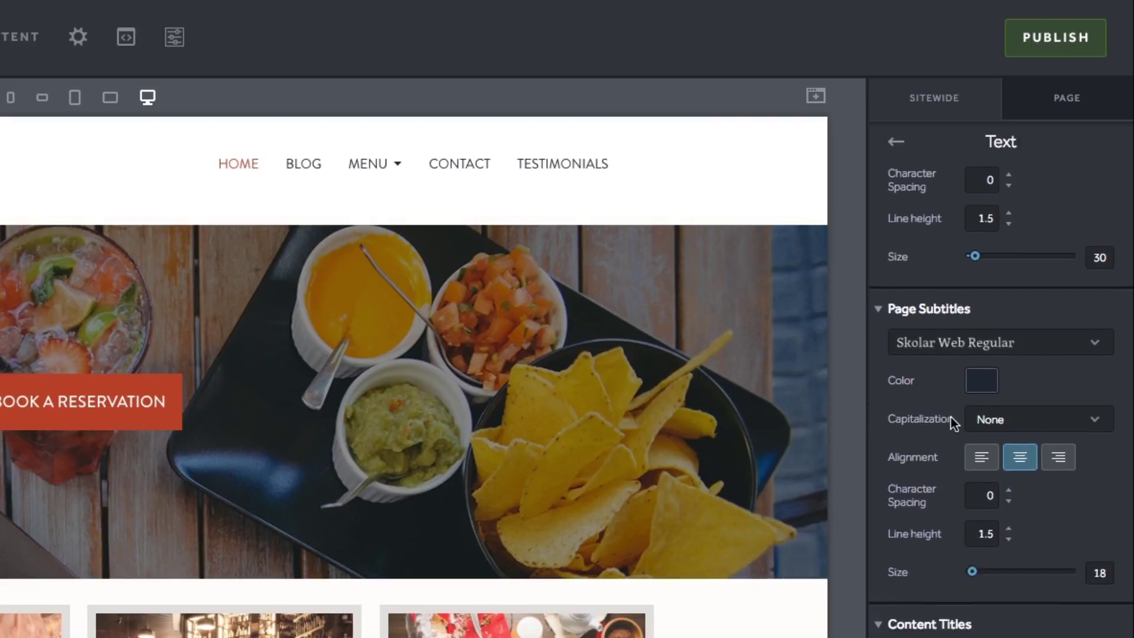
pyautogui.scroll(-3, 918, 342)
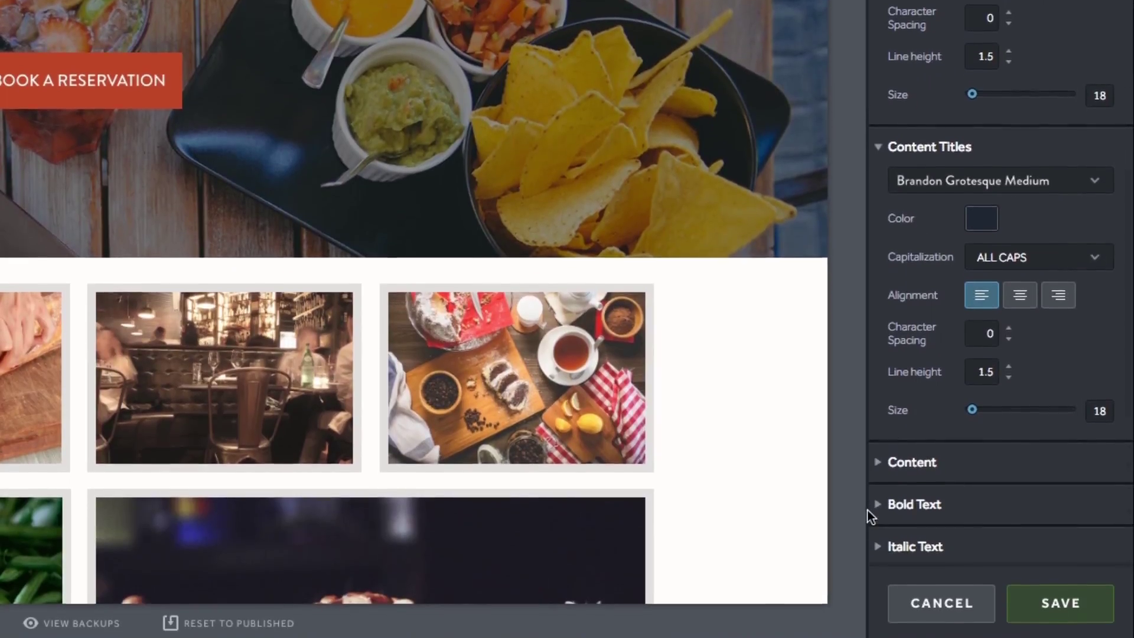
pyautogui.click(901, 455)
pyautogui.scroll(-5, 937, 414)
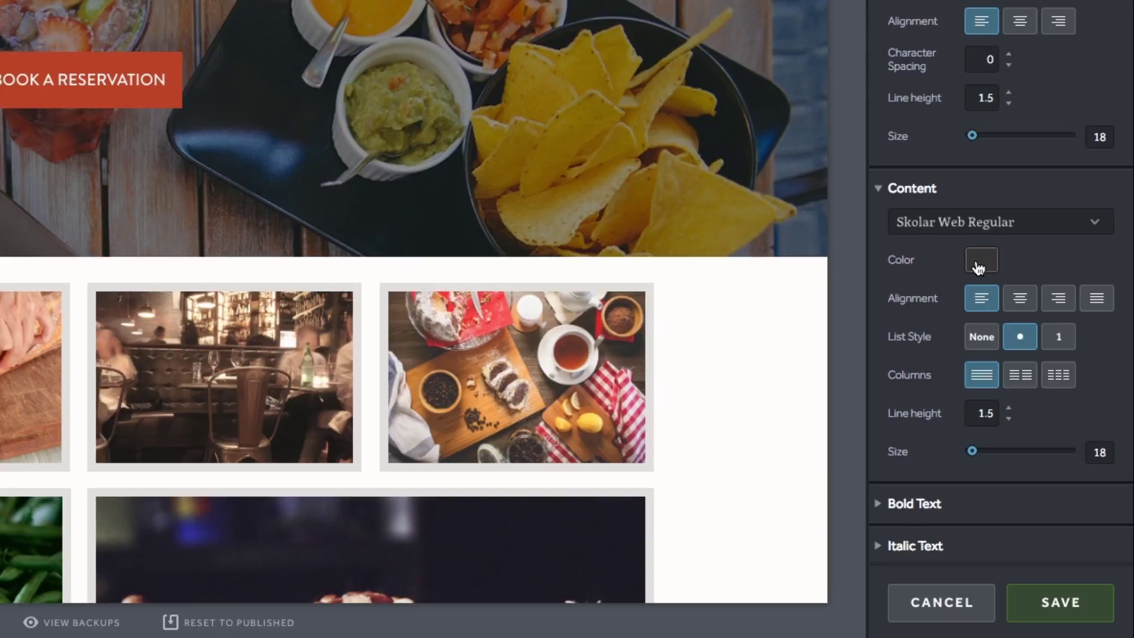
pyautogui.scroll(5, 906, 317)
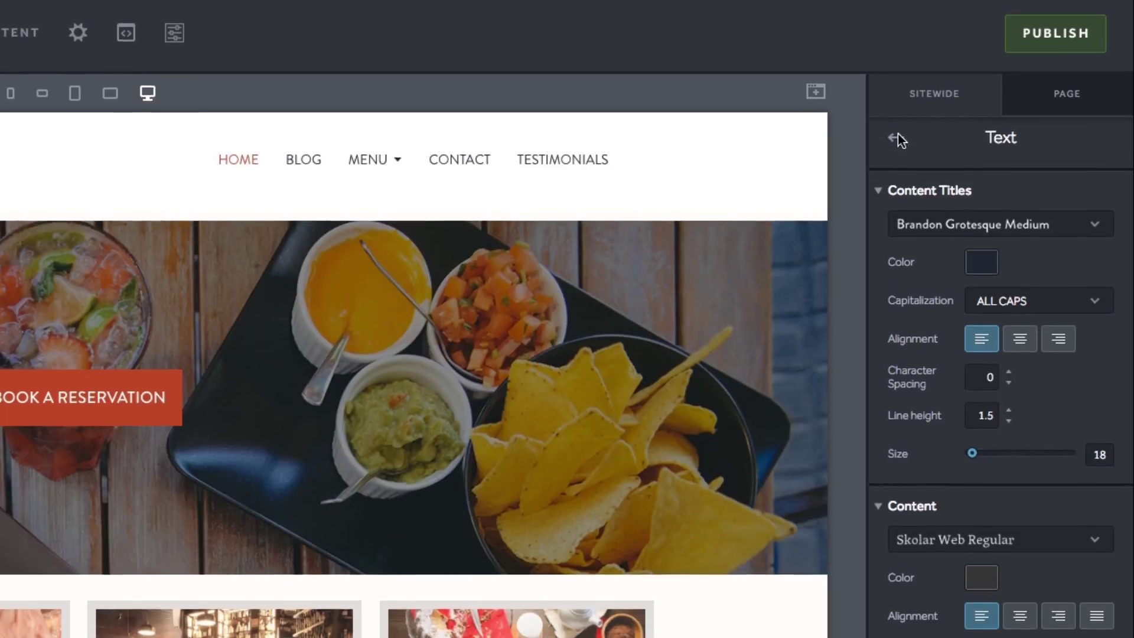
# Check the Image styles, then open Content Blocks: white container, opacity 0, zero padding.
pyautogui.click(898, 136)
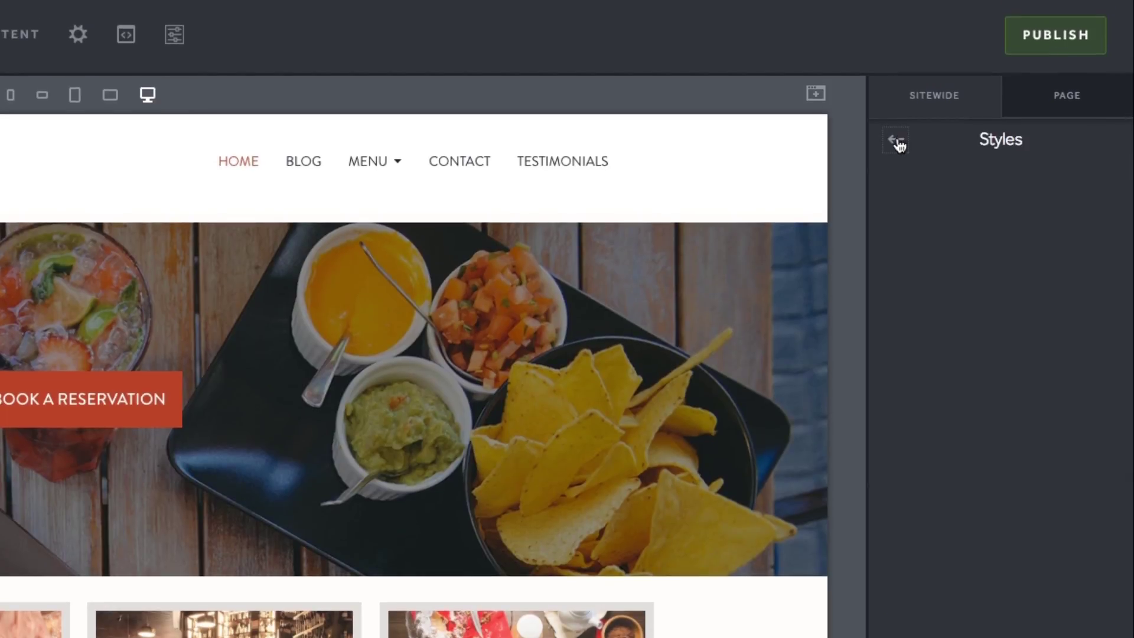
pyautogui.click(914, 270)
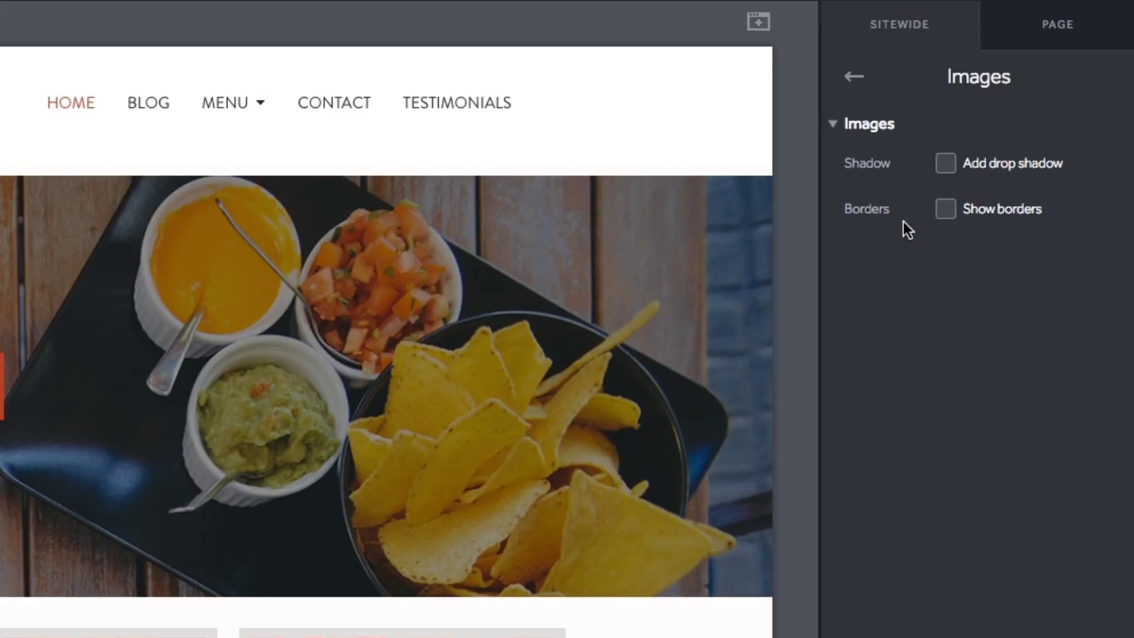
pyautogui.click(851, 83)
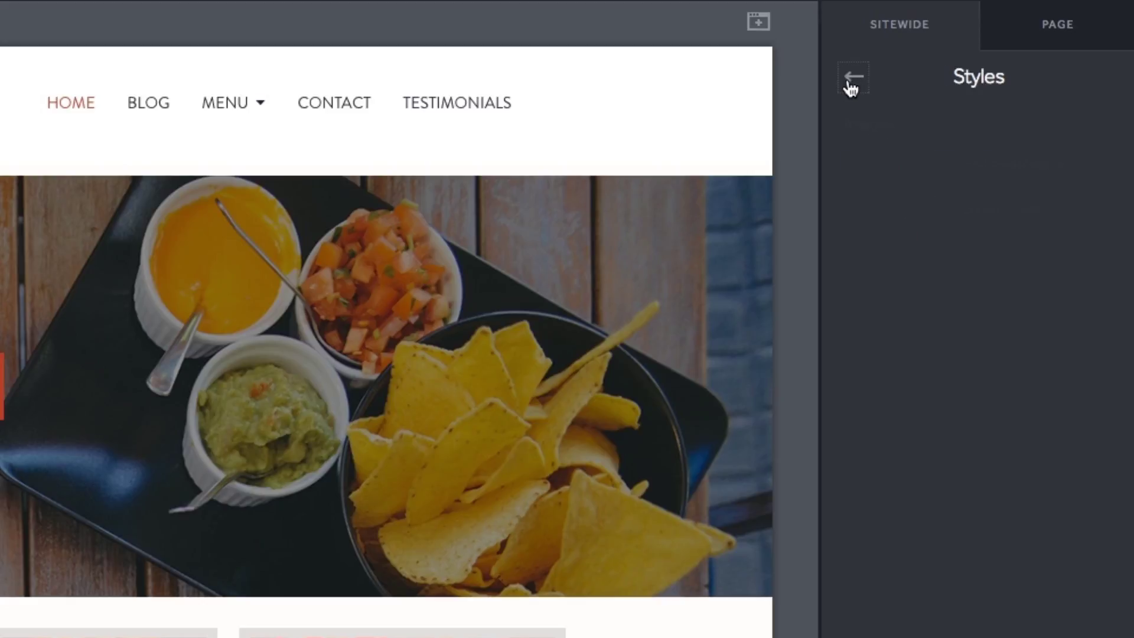
pyautogui.click(993, 288)
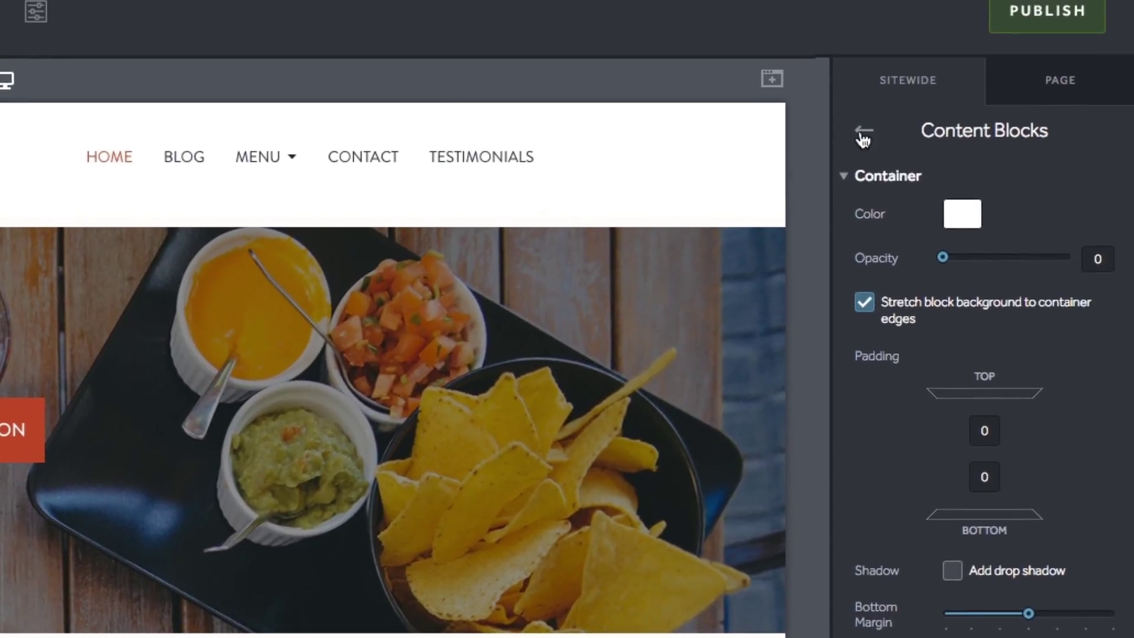
pyautogui.click(863, 87)
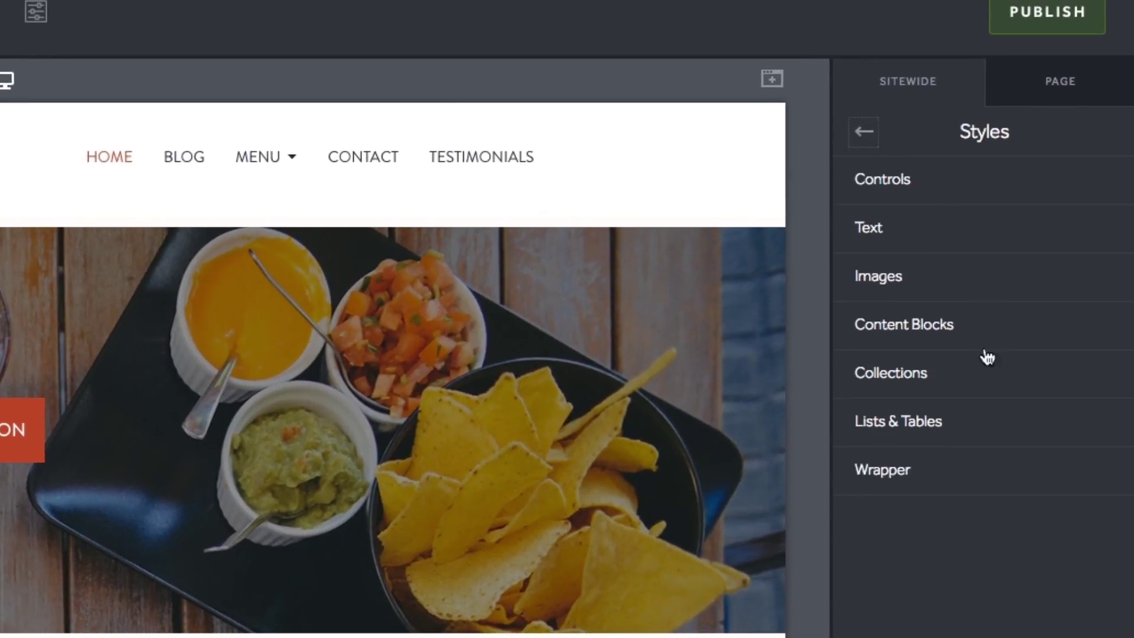
pyautogui.click(980, 387)
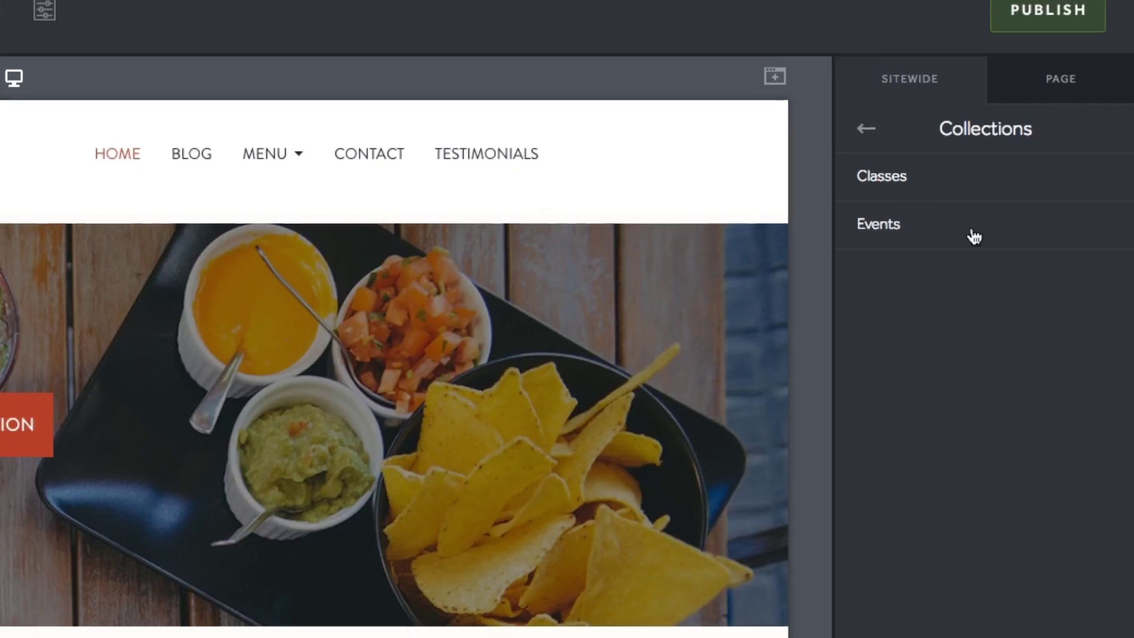
pyautogui.click(973, 236)
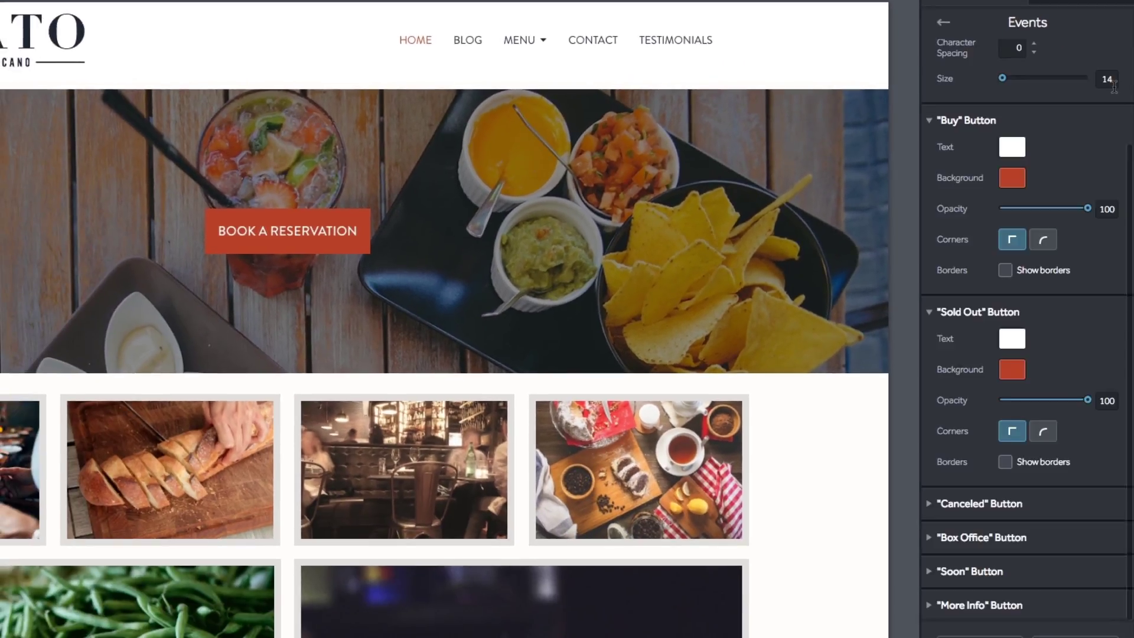
pyautogui.scroll(3, 1101, 74)
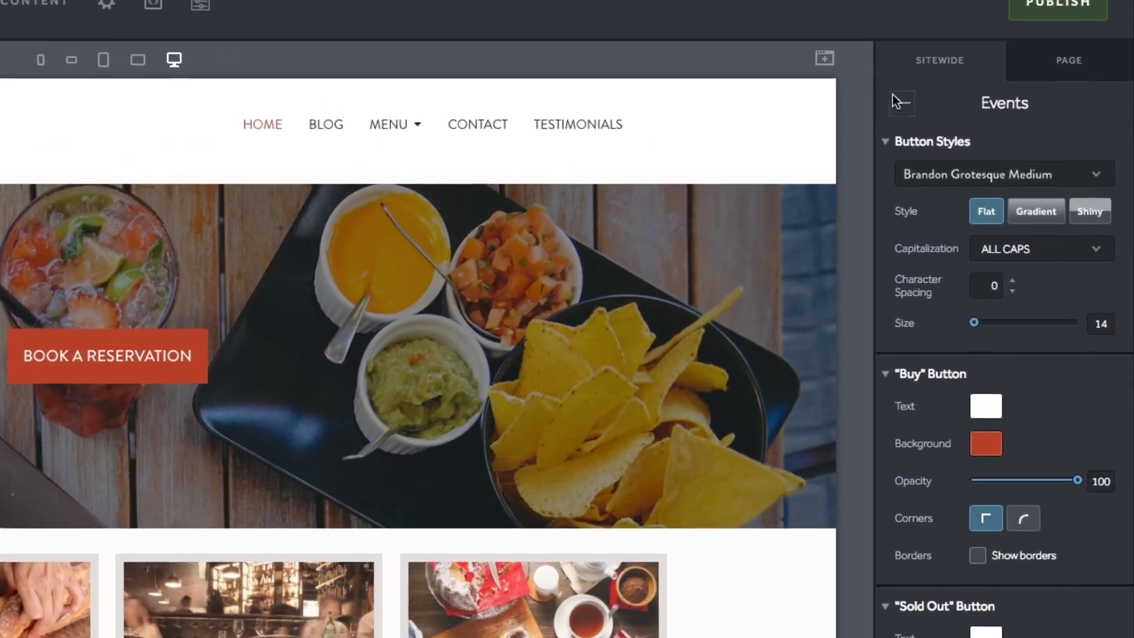
pyautogui.click(893, 95)
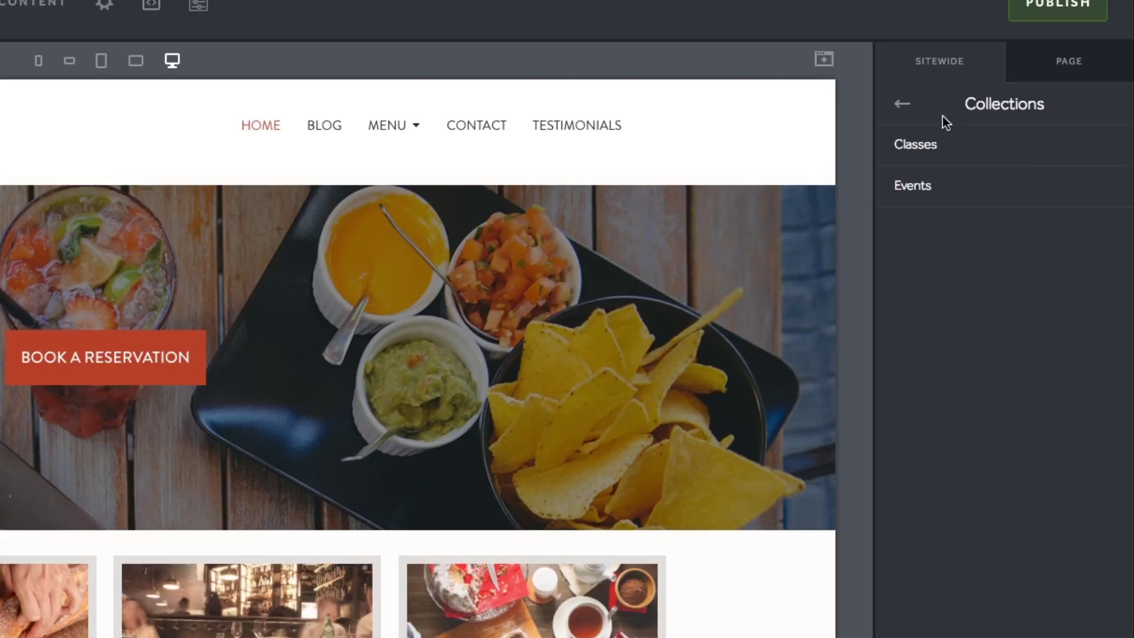
pyautogui.click(904, 107)
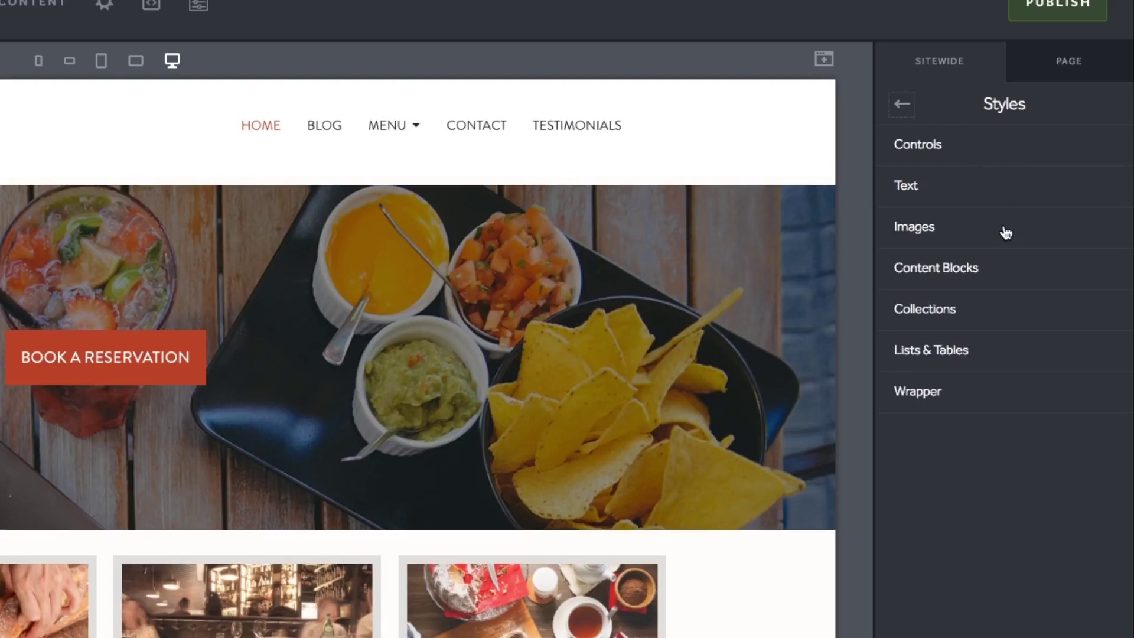
# Enable Use site wrapper and choose a CUSTOM wrapper background image.
pyautogui.click(949, 391)
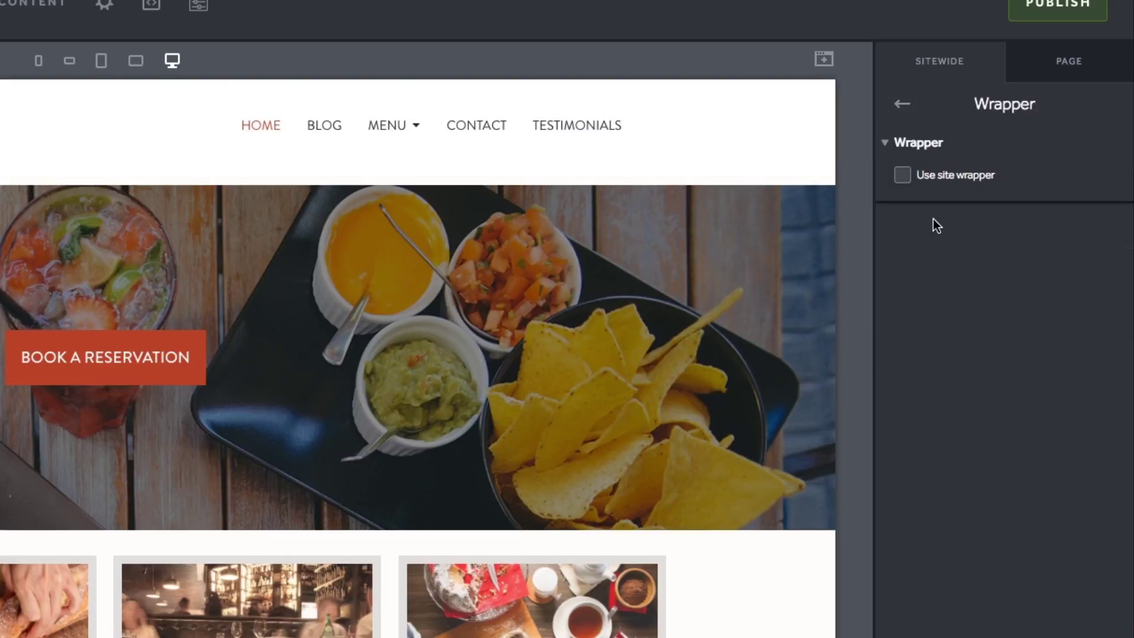
pyautogui.click(904, 175)
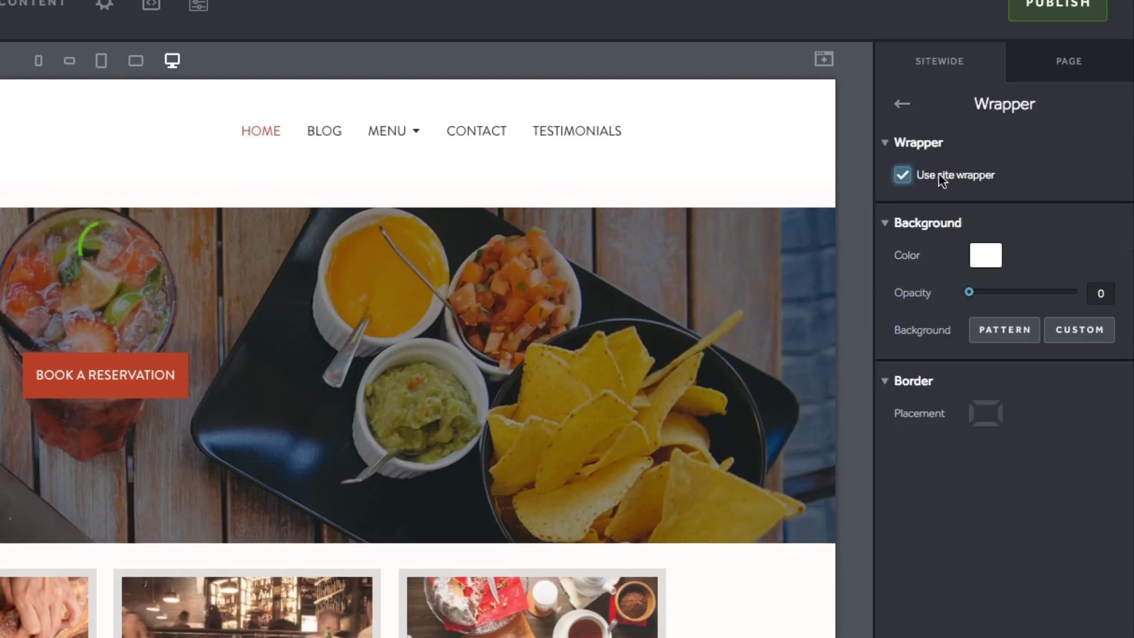
pyautogui.click(1064, 335)
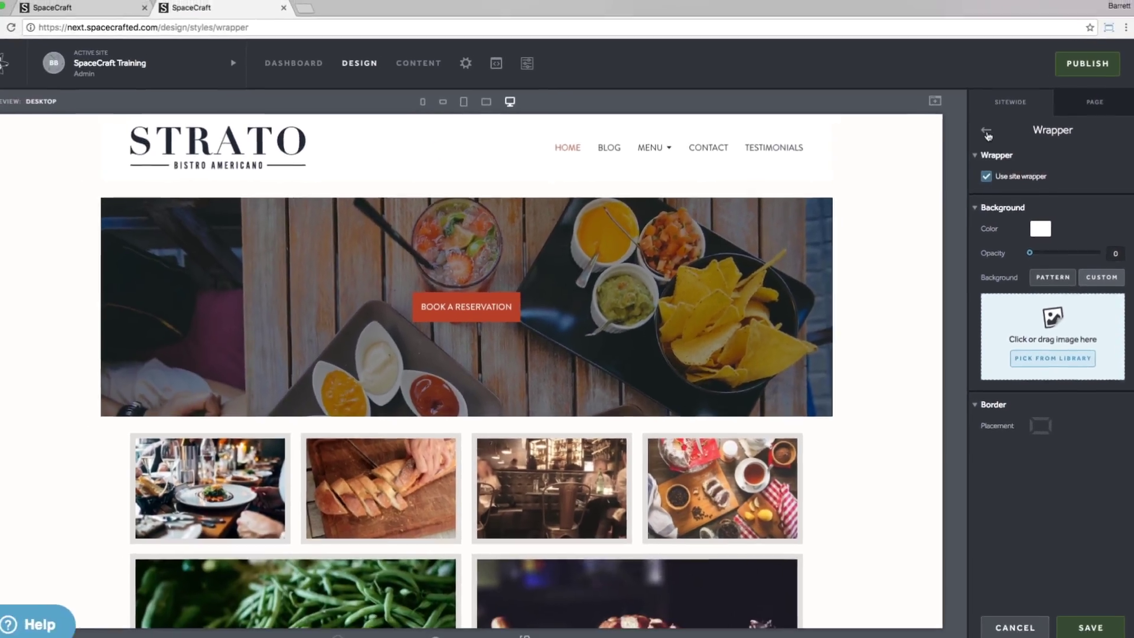
pyautogui.click(987, 135)
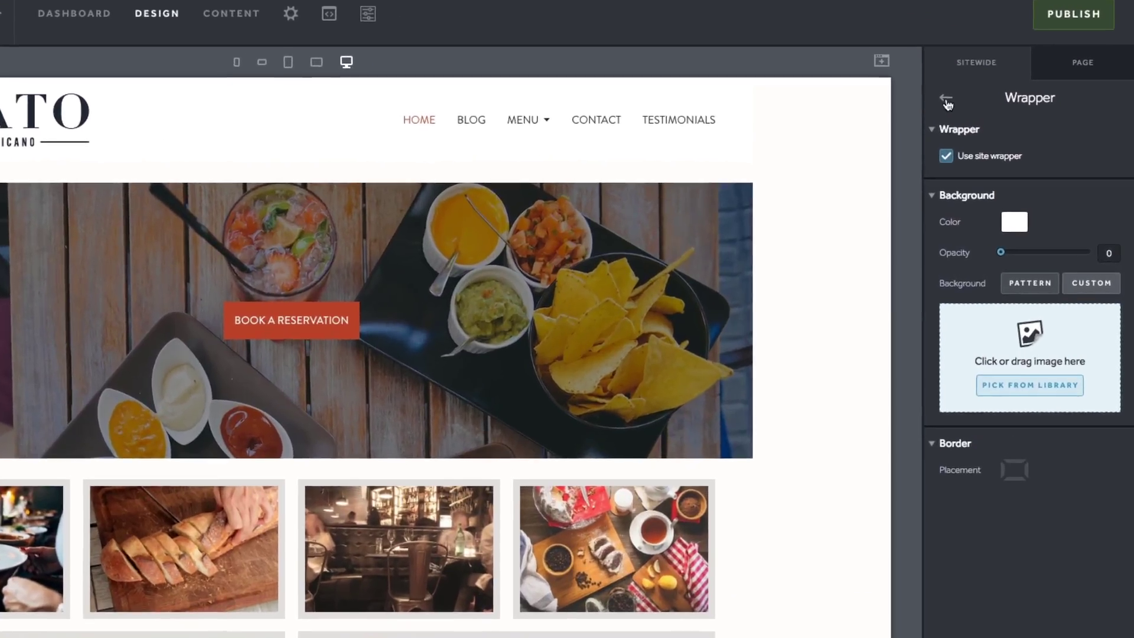
# Delete the old Header & Logo image and upload ristorante.png as the new logo.
pyautogui.click(991, 135)
pyautogui.click(942, 97)
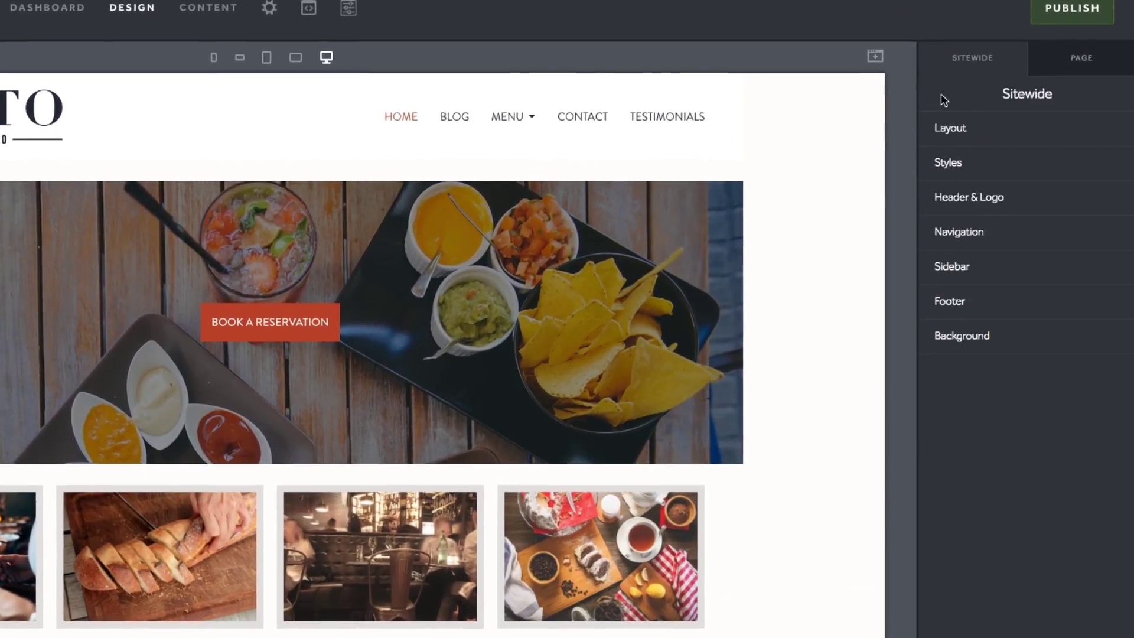
pyautogui.click(1015, 207)
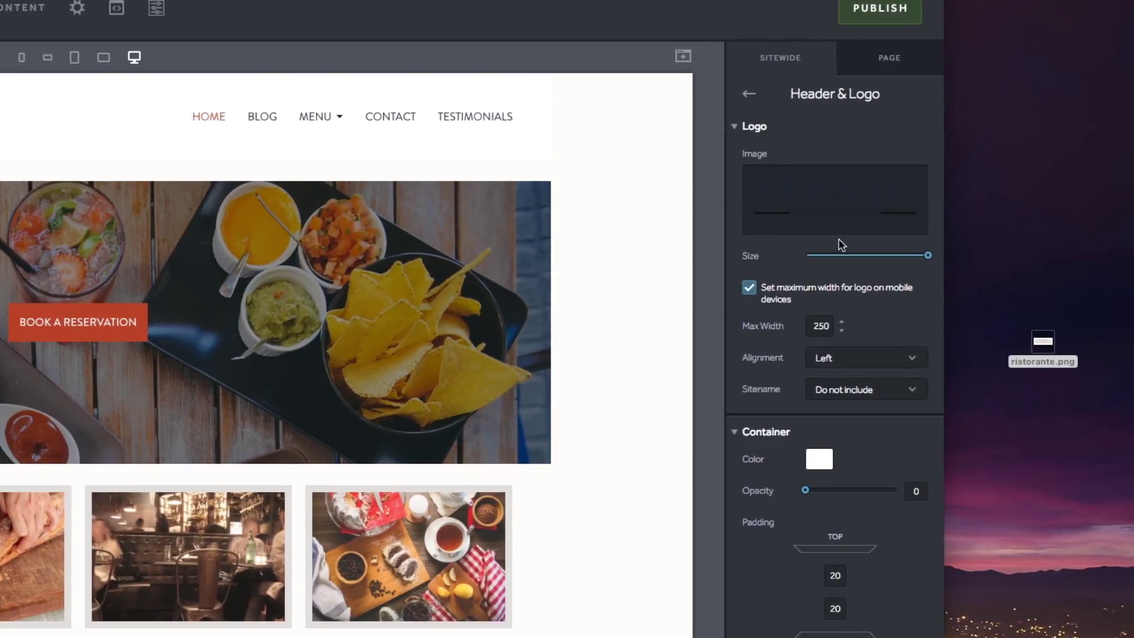
pyautogui.click(836, 209)
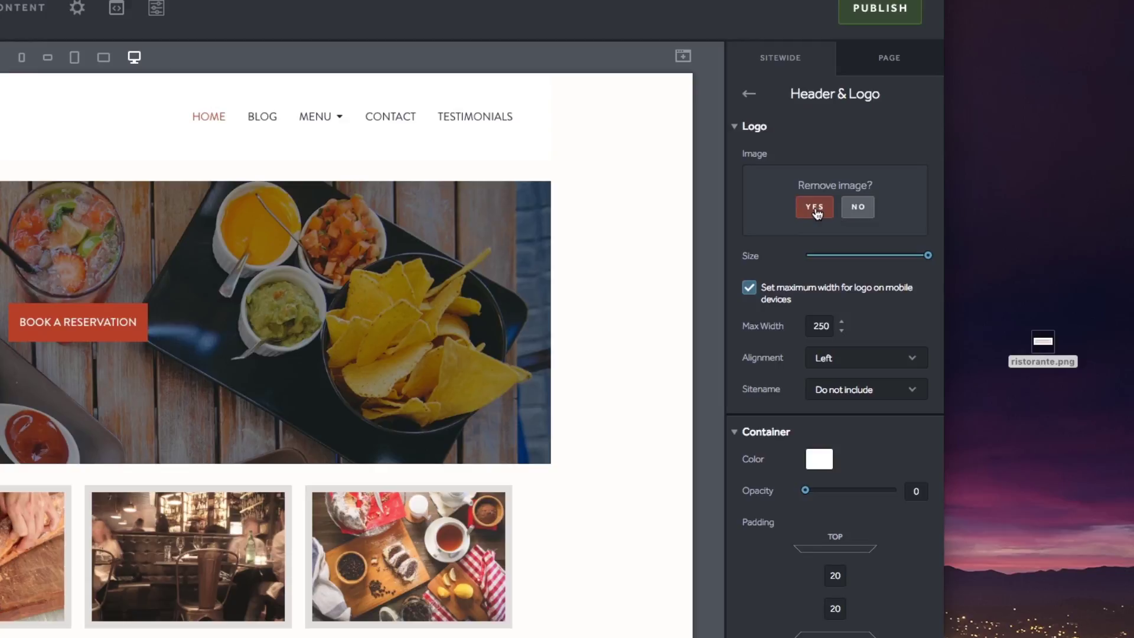
pyautogui.click(815, 208)
pyautogui.moveTo(1043, 343); pyautogui.dragTo(853, 229)
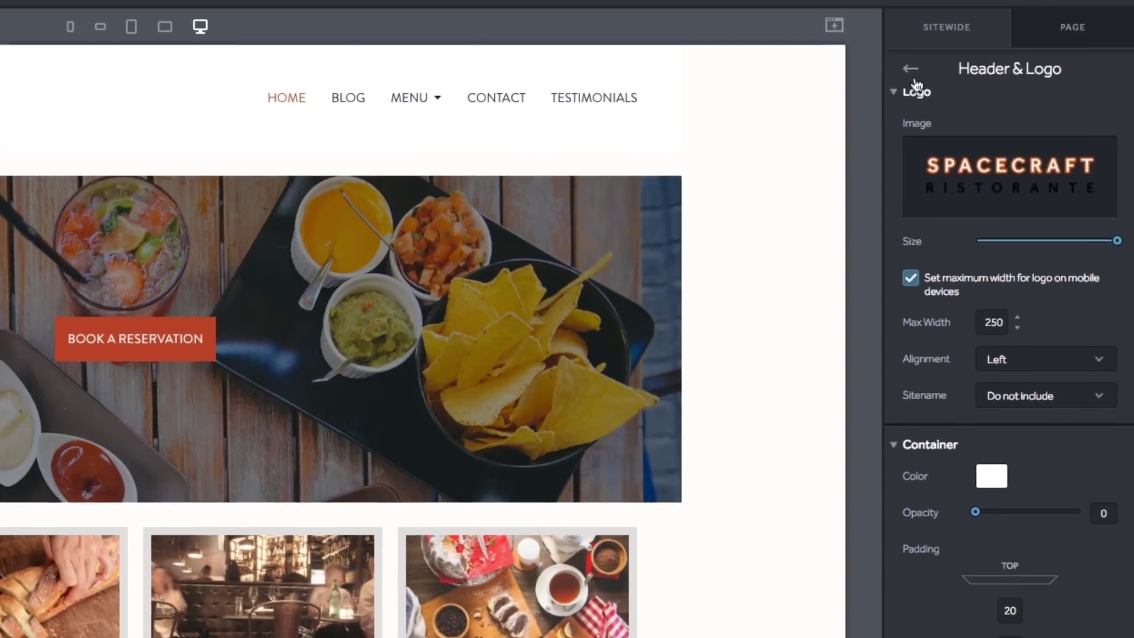
# Review the Navigation's Text Only layout styles and the Container's CUSTOM background option.
pyautogui.click(905, 133)
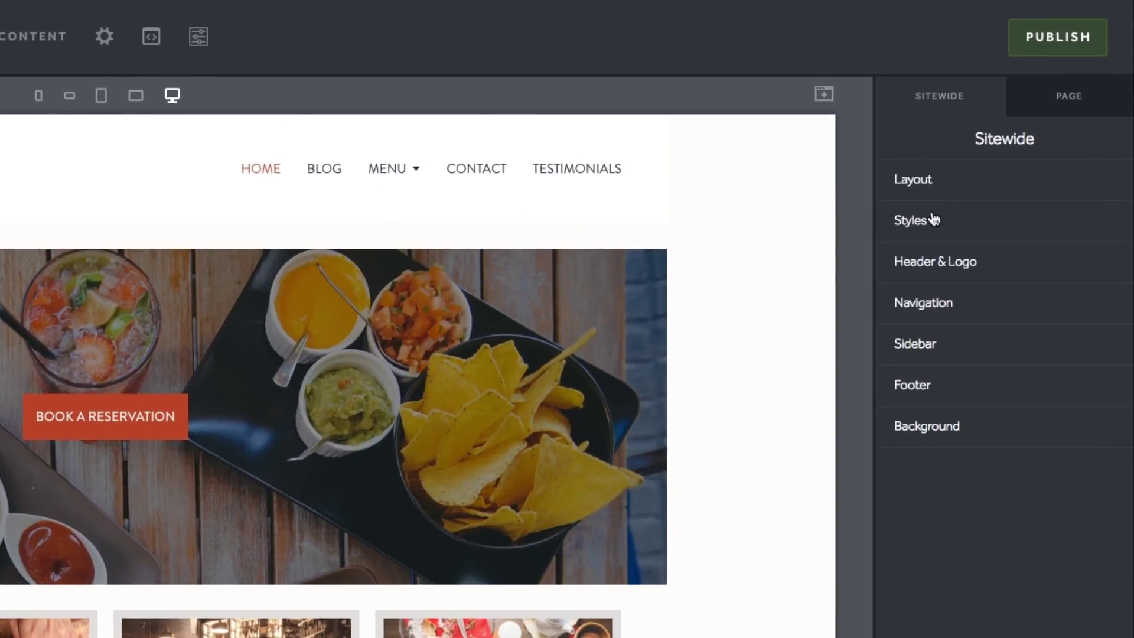
pyautogui.click(961, 302)
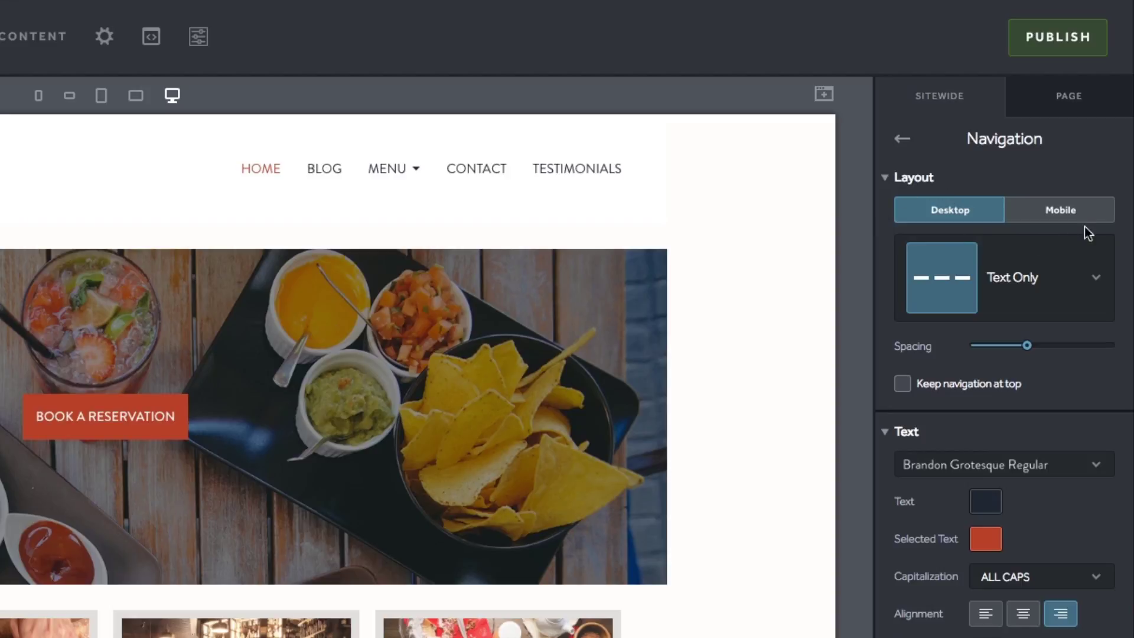
pyautogui.click(1100, 283)
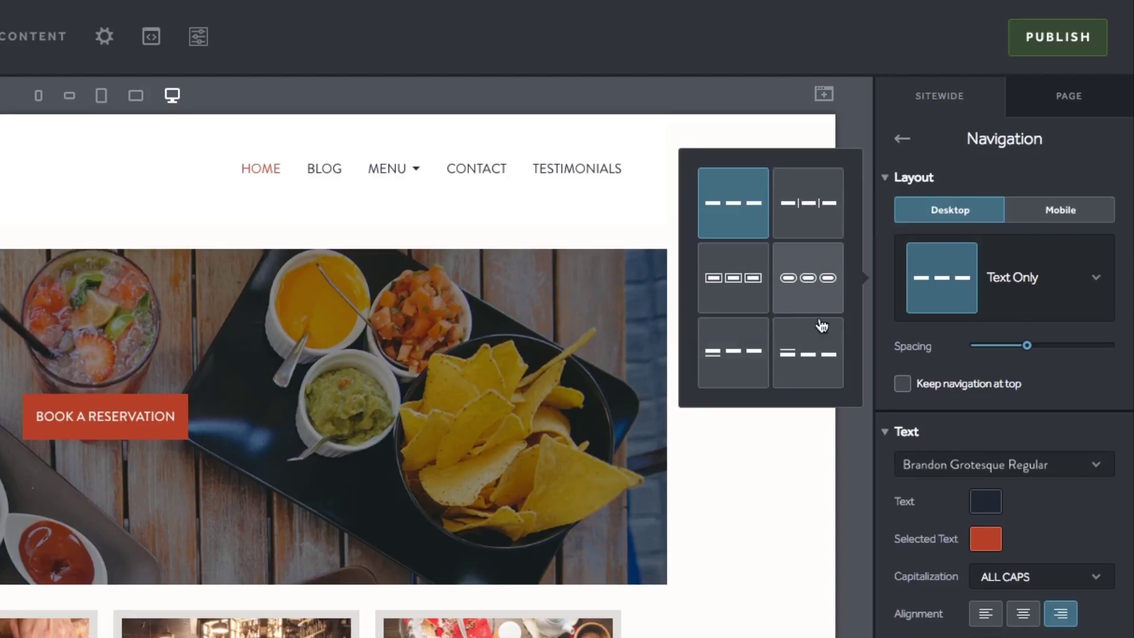
pyautogui.scroll(-5, 1056, 346)
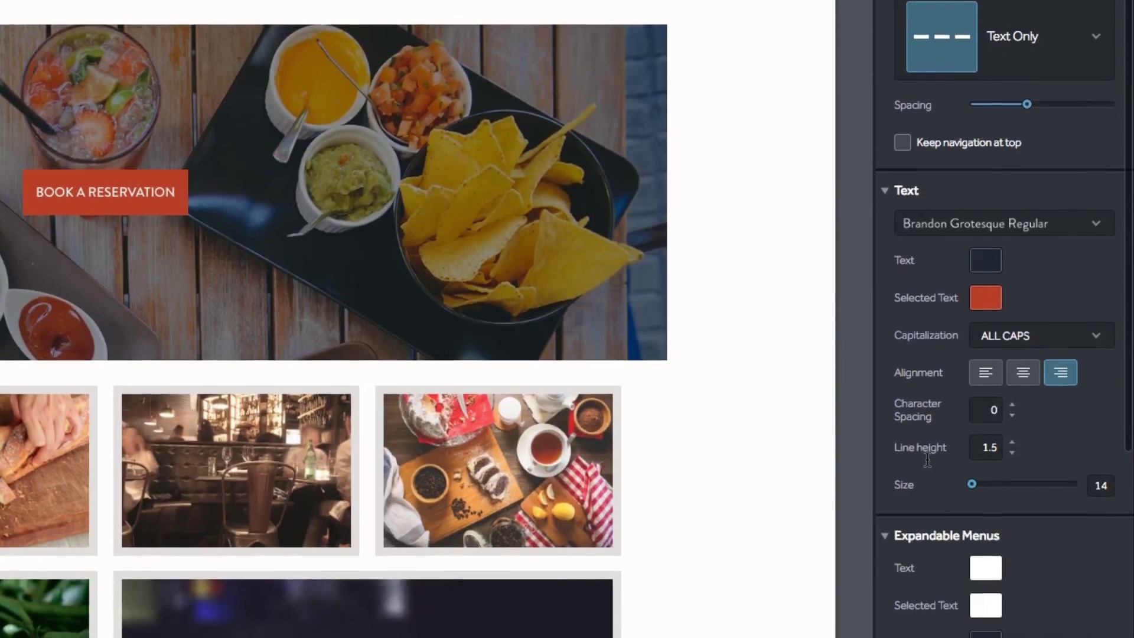
pyautogui.scroll(-5, 936, 413)
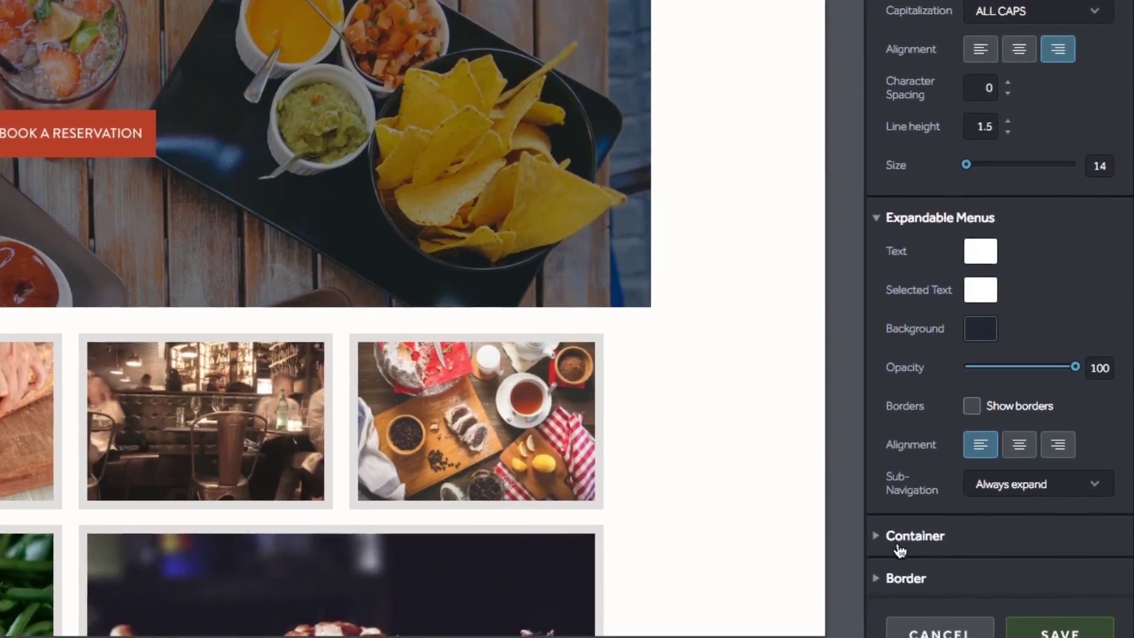
pyautogui.click(892, 563)
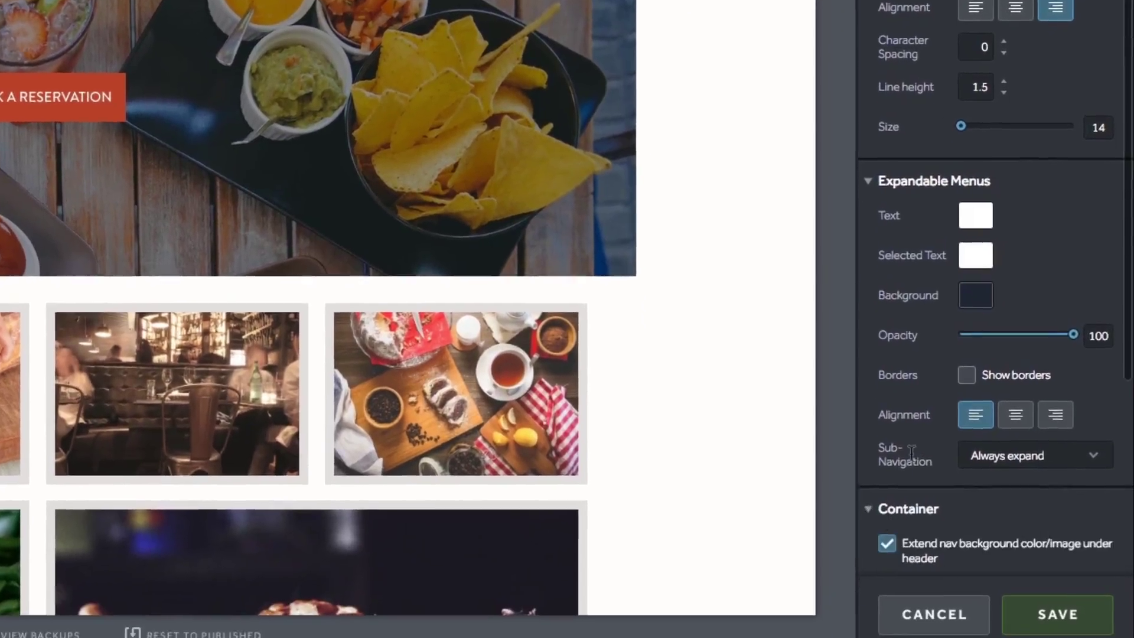
pyautogui.click(1058, 485)
pyautogui.scroll(-3, 1057, 473)
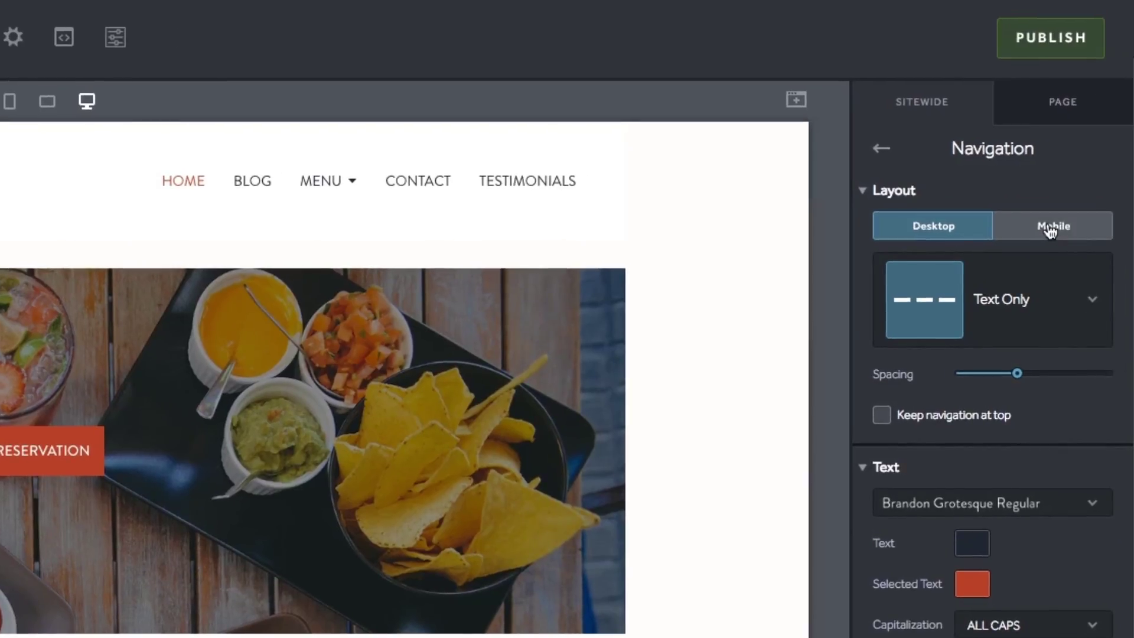
# Check the mobile navigation layout, then open the empty Sidebar settings.
pyautogui.click(1050, 230)
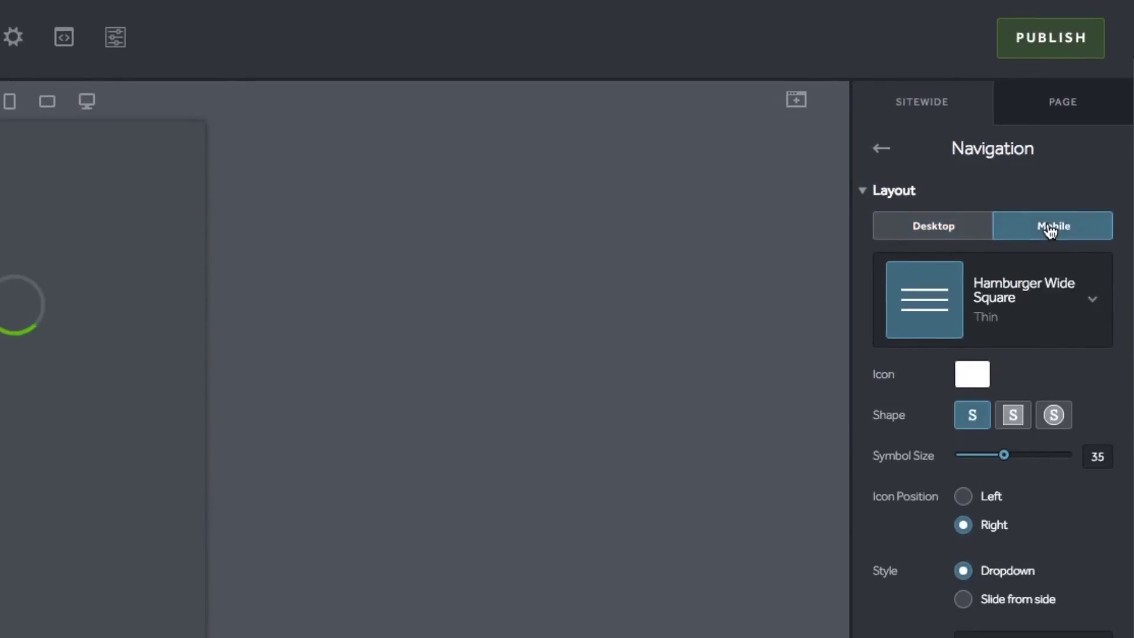
pyautogui.click(880, 151)
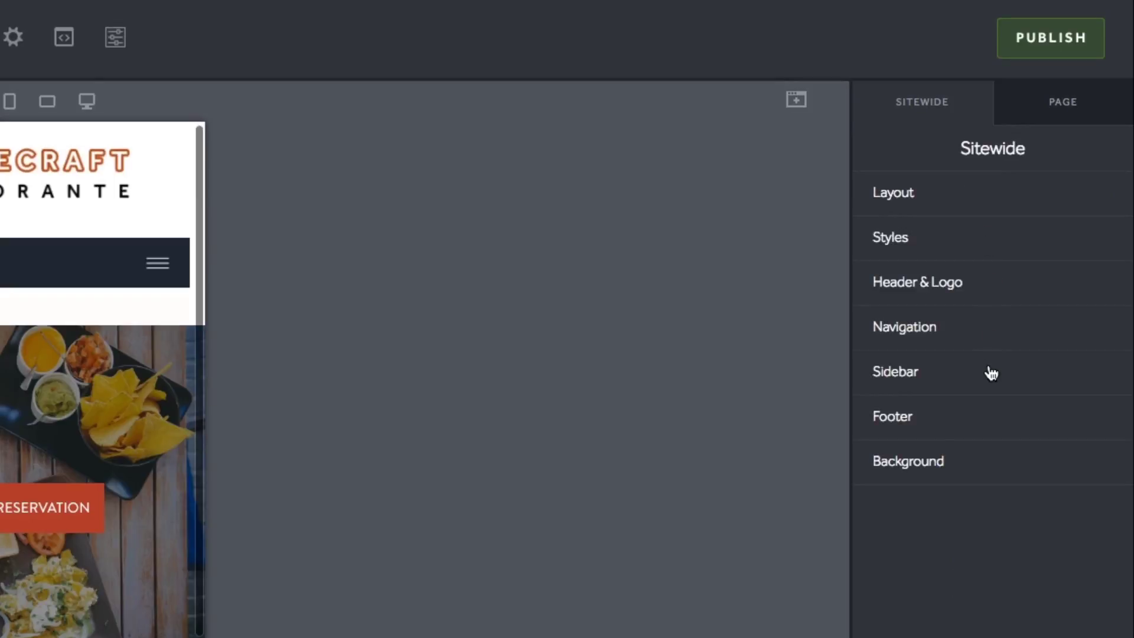
pyautogui.click(988, 366)
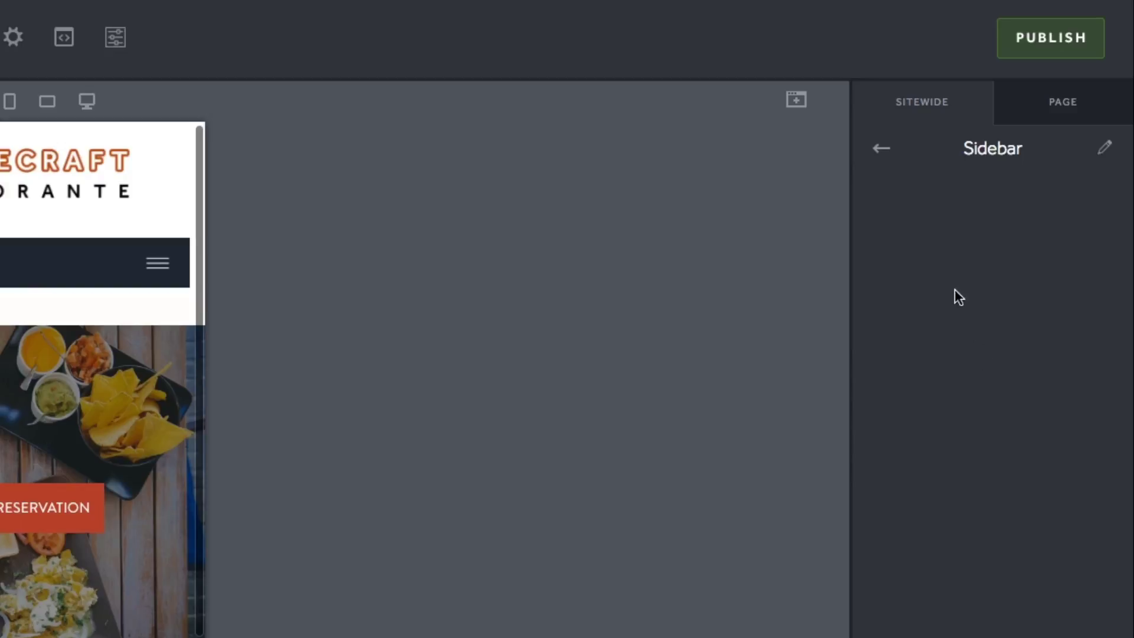
# Review the Footer settings: 1 column, white centered text at size 18, social icons.
pyautogui.click(881, 147)
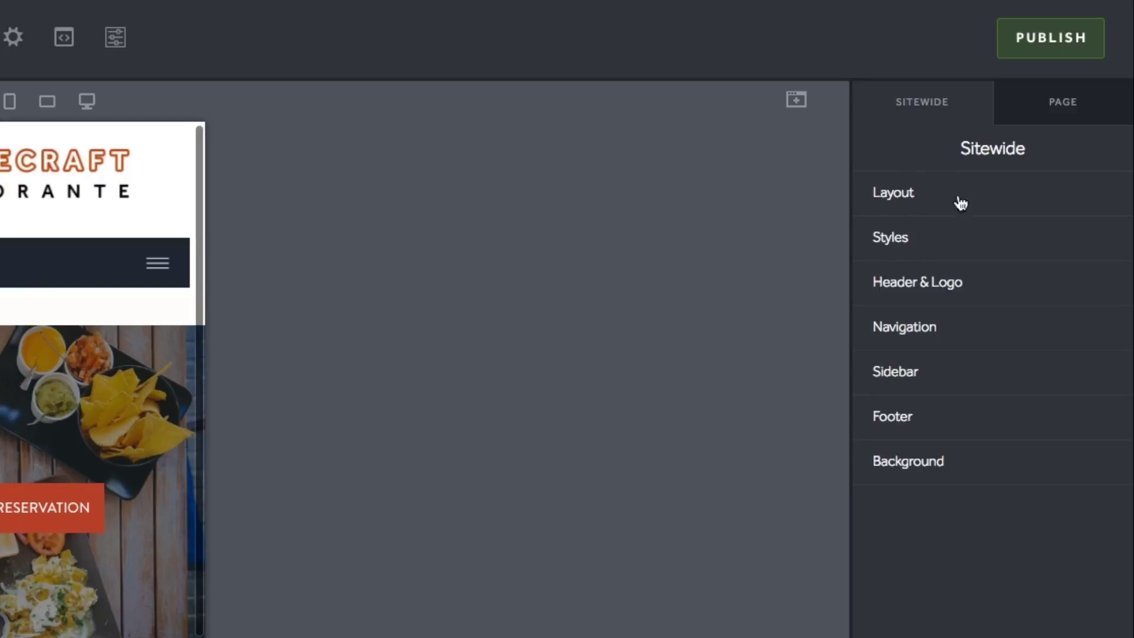
pyautogui.click(1000, 418)
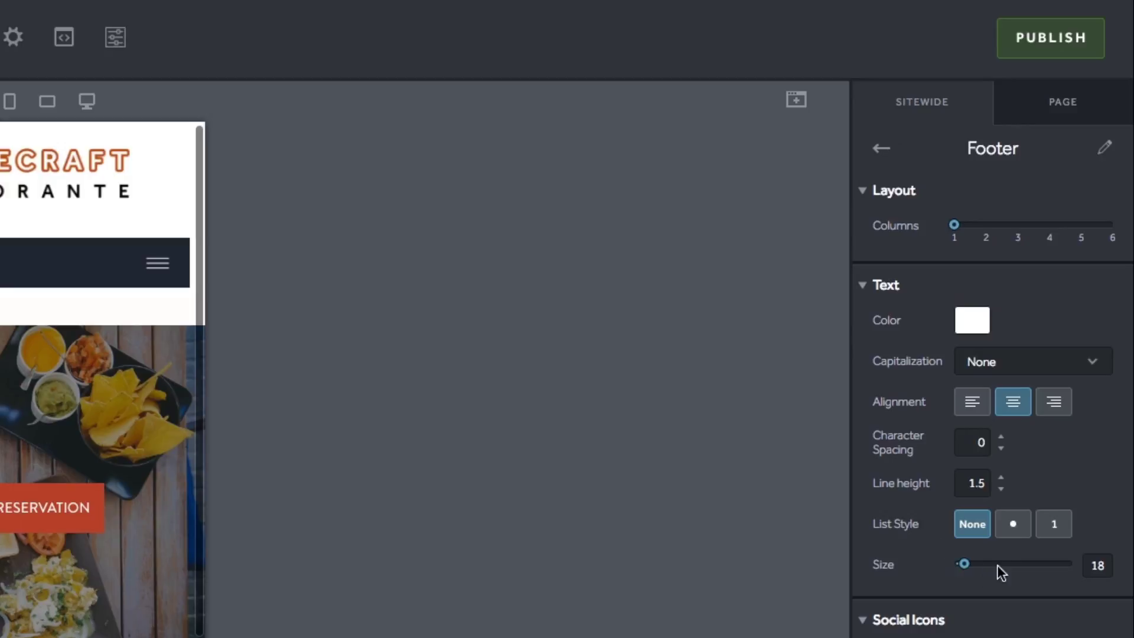
pyautogui.scroll(-3, 952, 304)
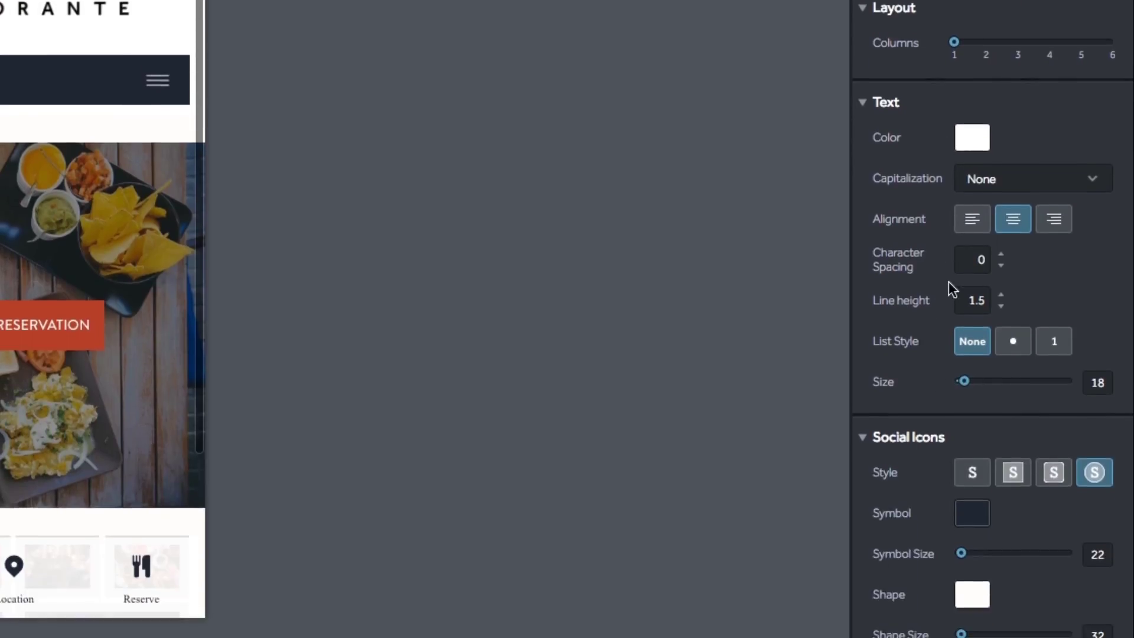
pyautogui.scroll(-3, 947, 347)
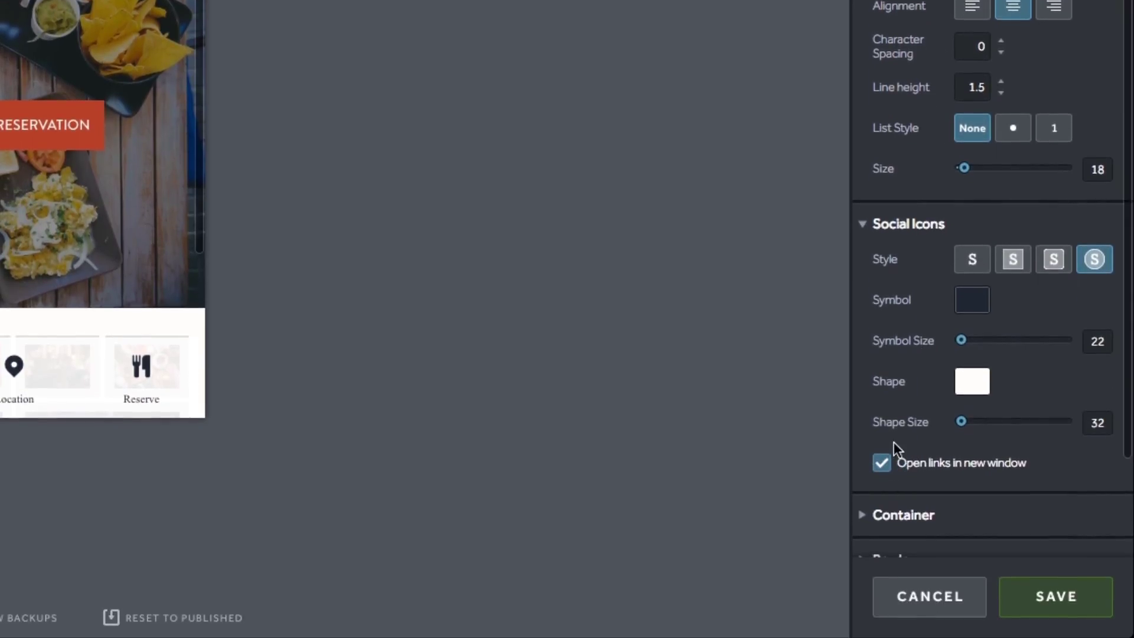
pyautogui.scroll(4, 876, 519)
pyautogui.scroll(2, 882, 358)
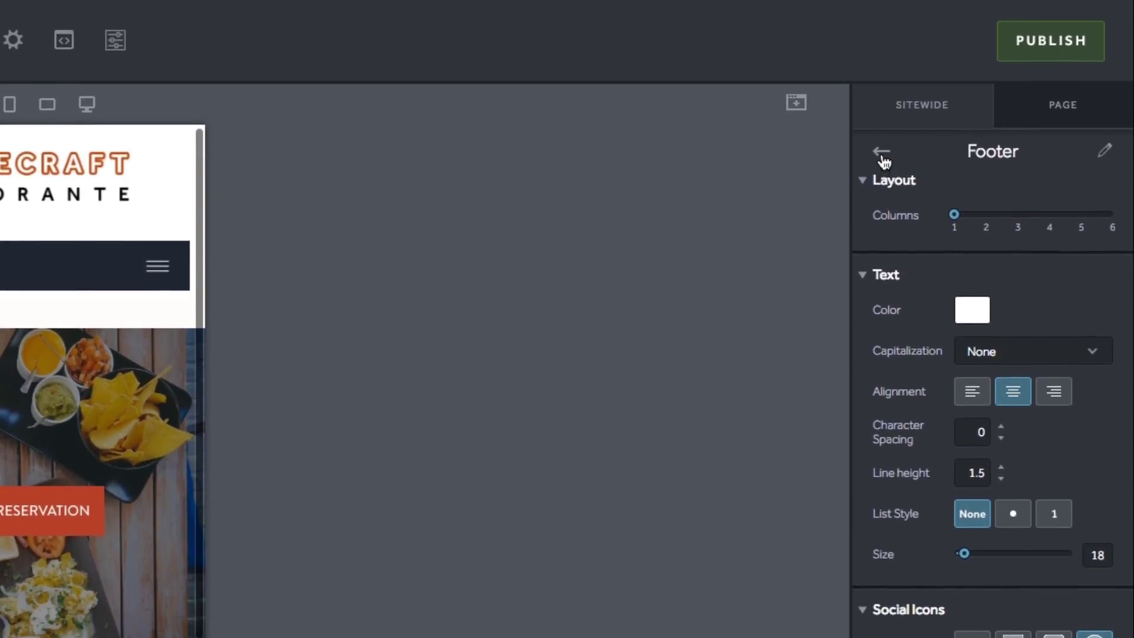
# Set the site background to the library photo of a laid food table with tea, resized per device type.
pyautogui.click(882, 155)
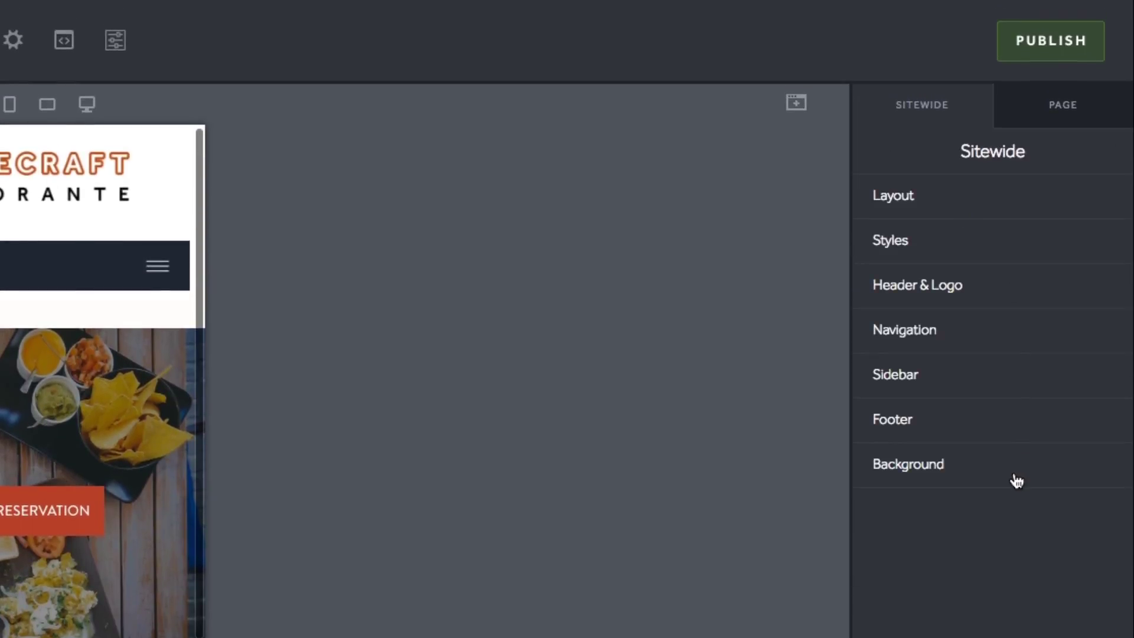
pyautogui.click(1004, 478)
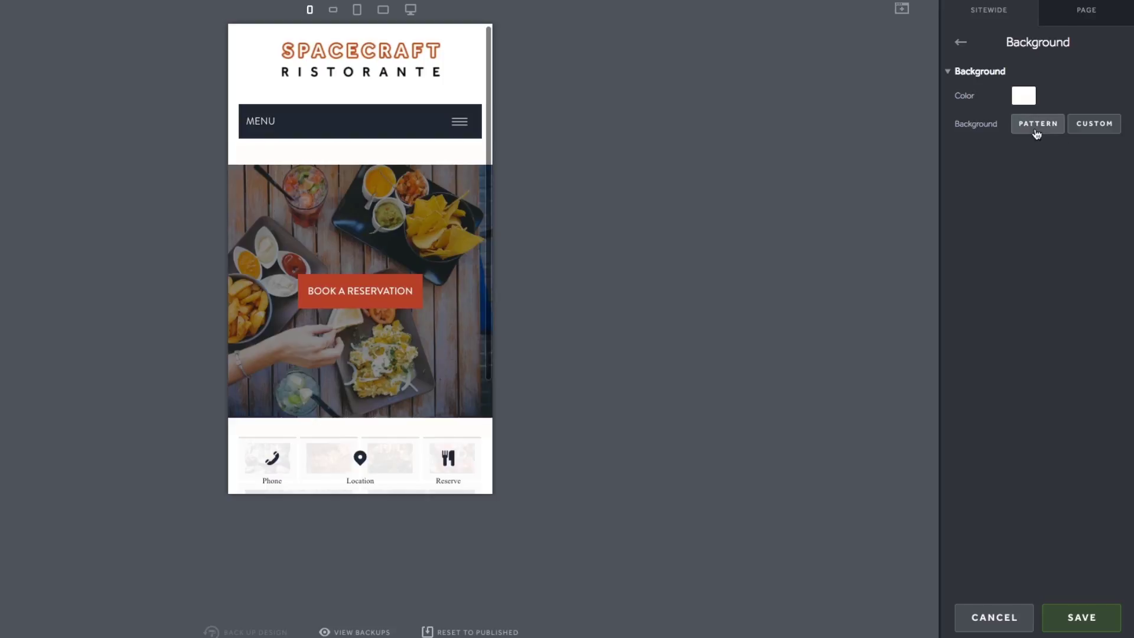
pyautogui.click(1034, 134)
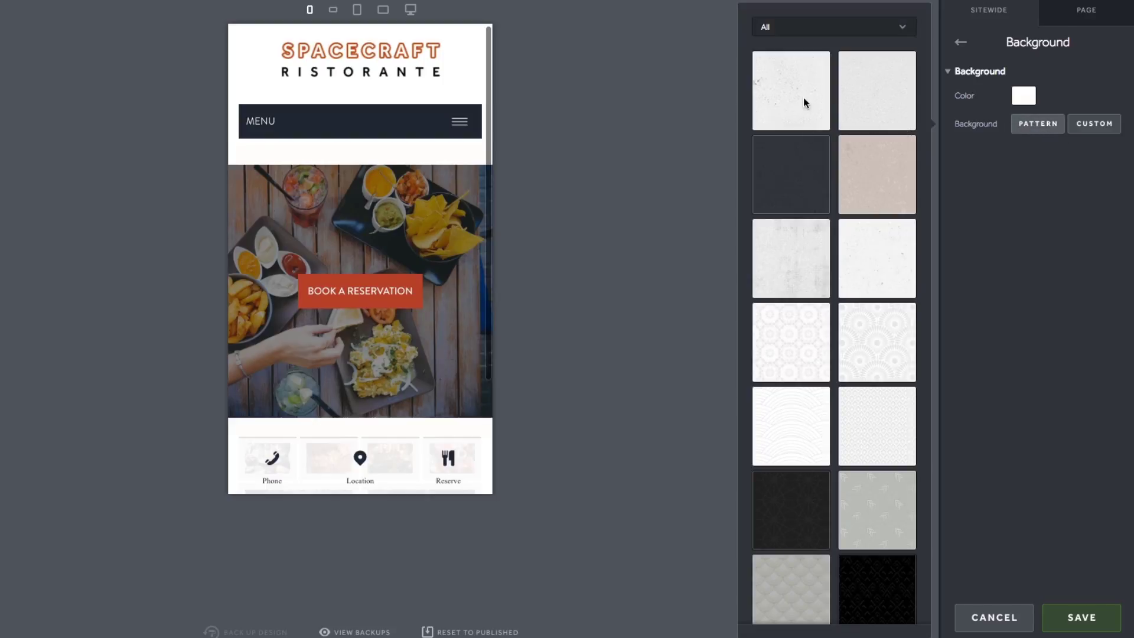
pyautogui.click(1093, 127)
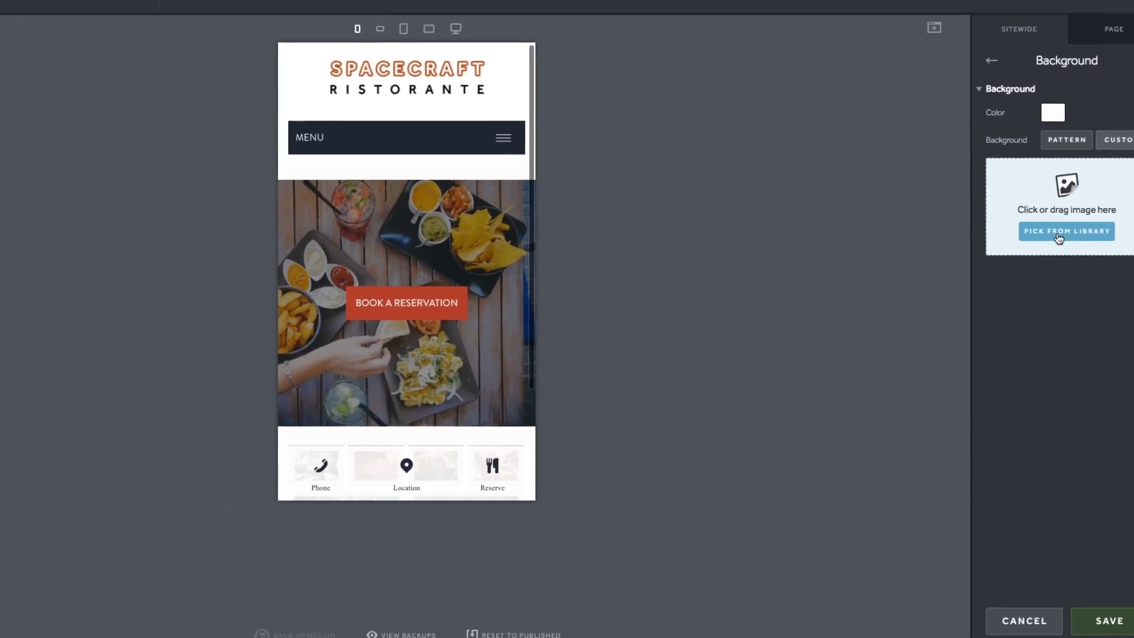
pyautogui.click(1038, 220)
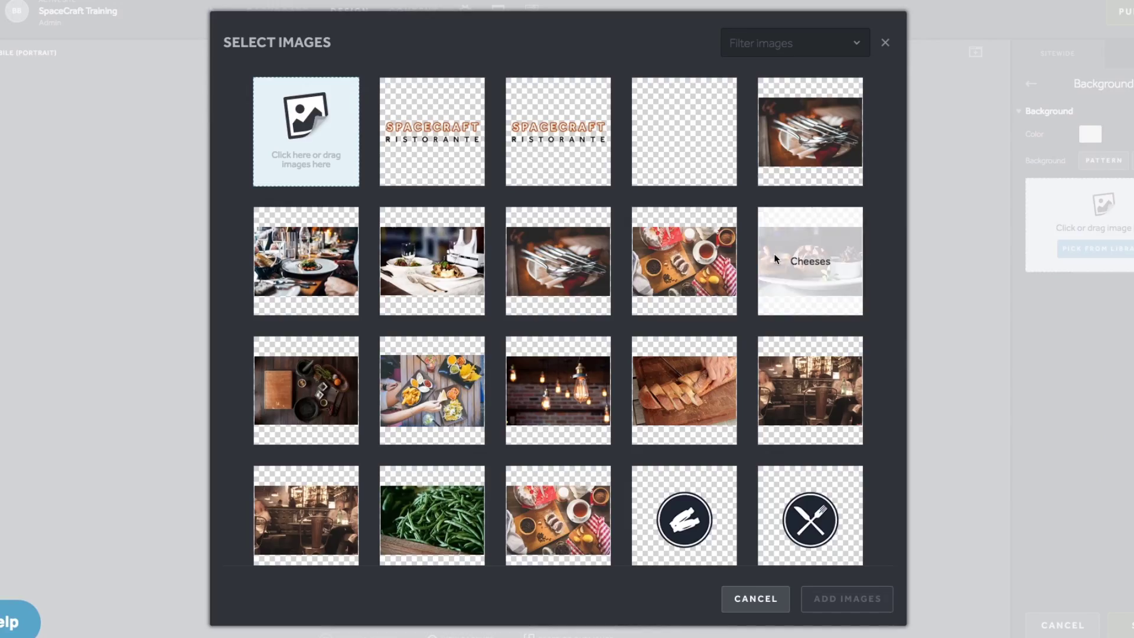
pyautogui.click(717, 280)
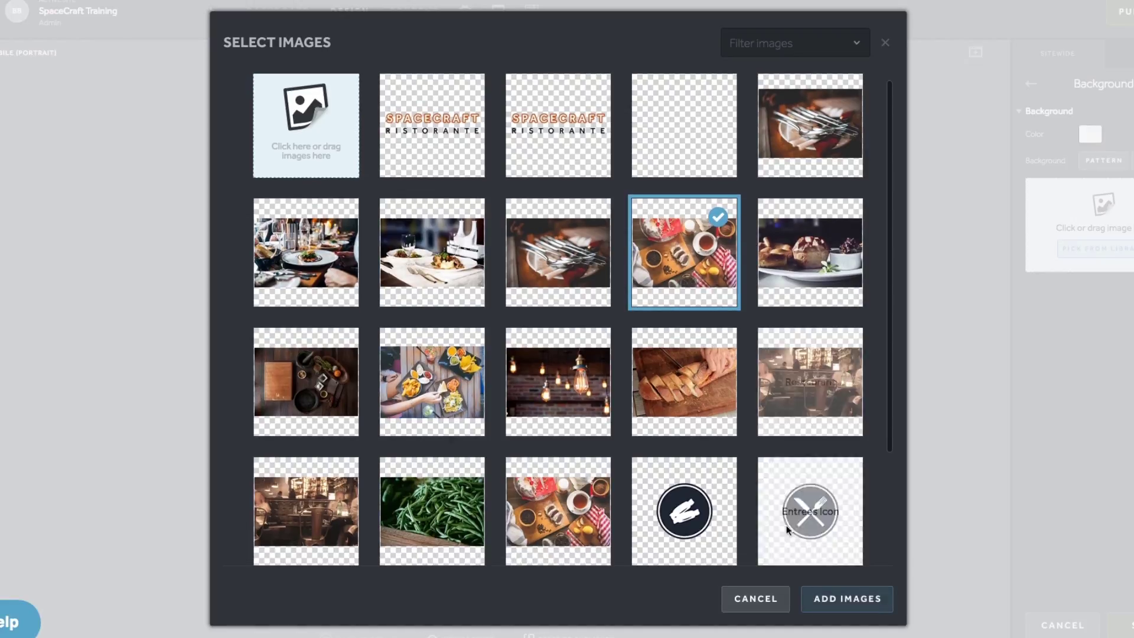
pyautogui.click(827, 603)
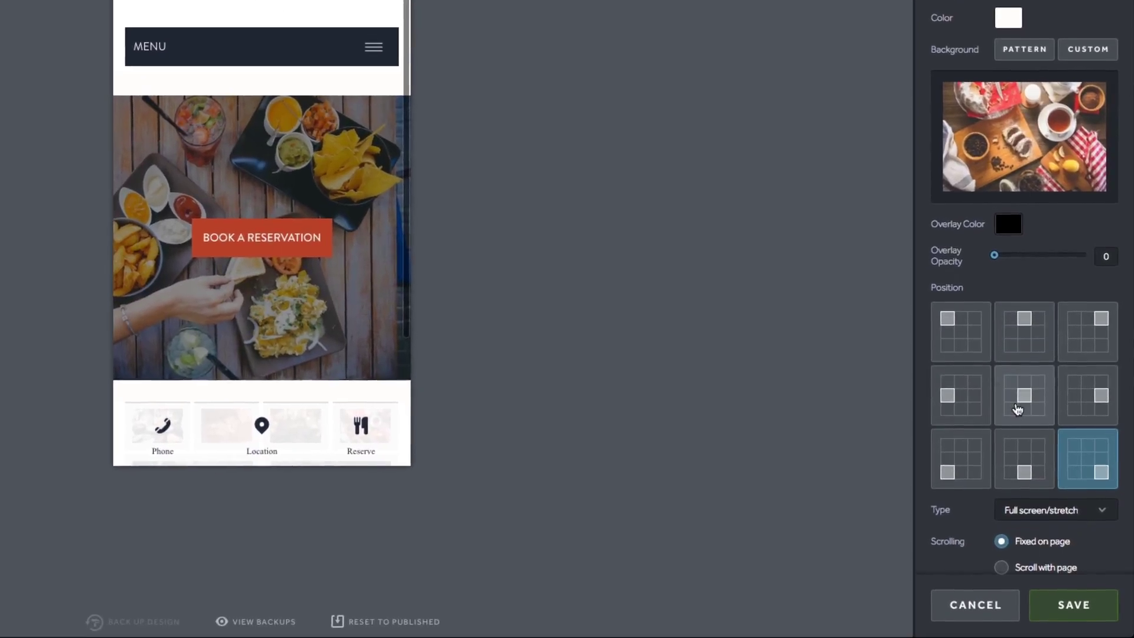
pyautogui.scroll(-2, 1008, 408)
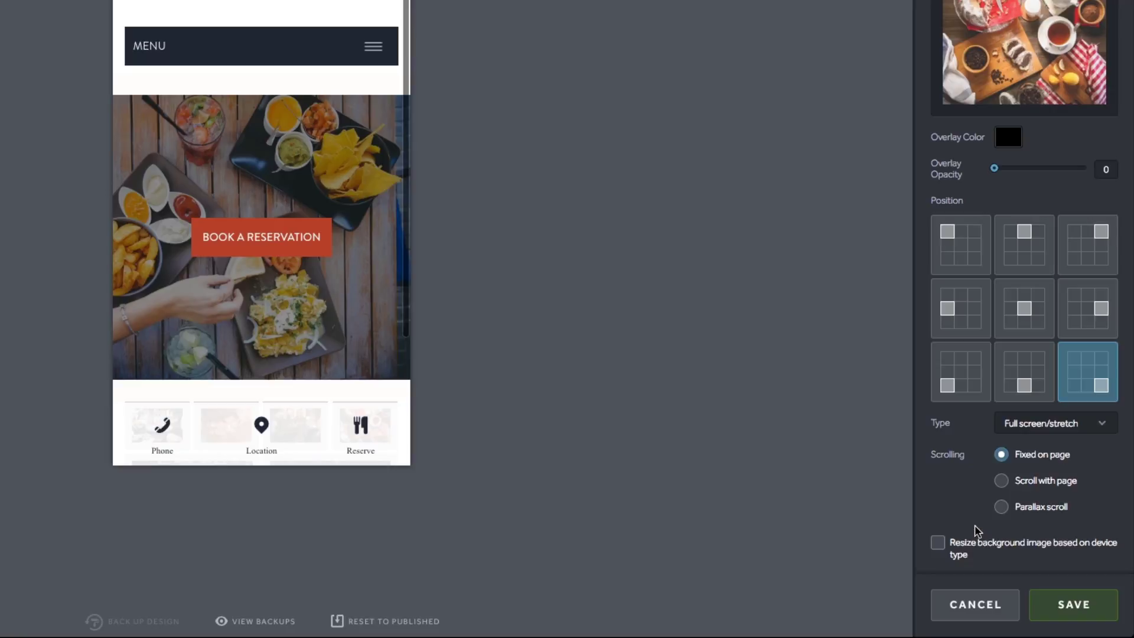
pyautogui.click(939, 546)
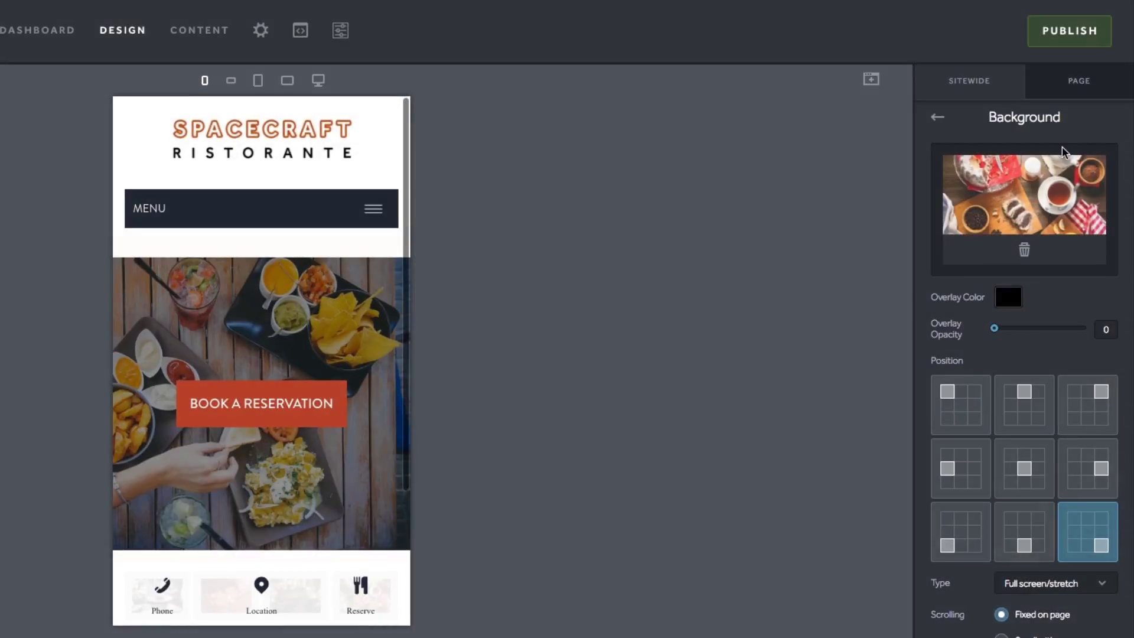
# Preview the Home page at desktop width and make the hero button read 'BOOK A RESERVATION!'.
pyautogui.click(1069, 81)
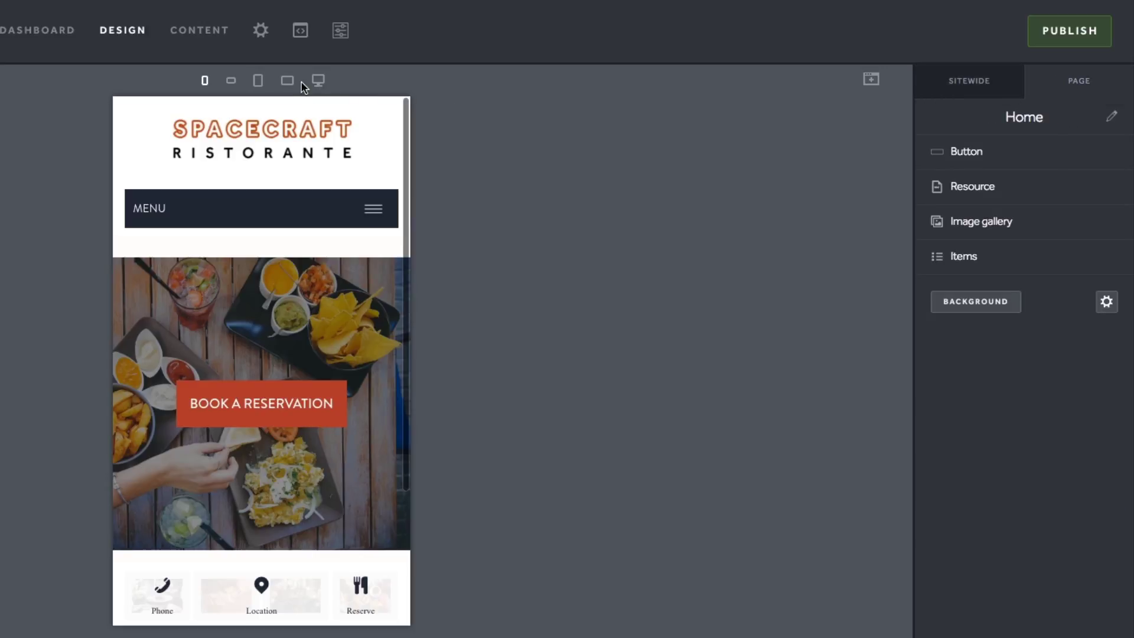
pyautogui.click(318, 82)
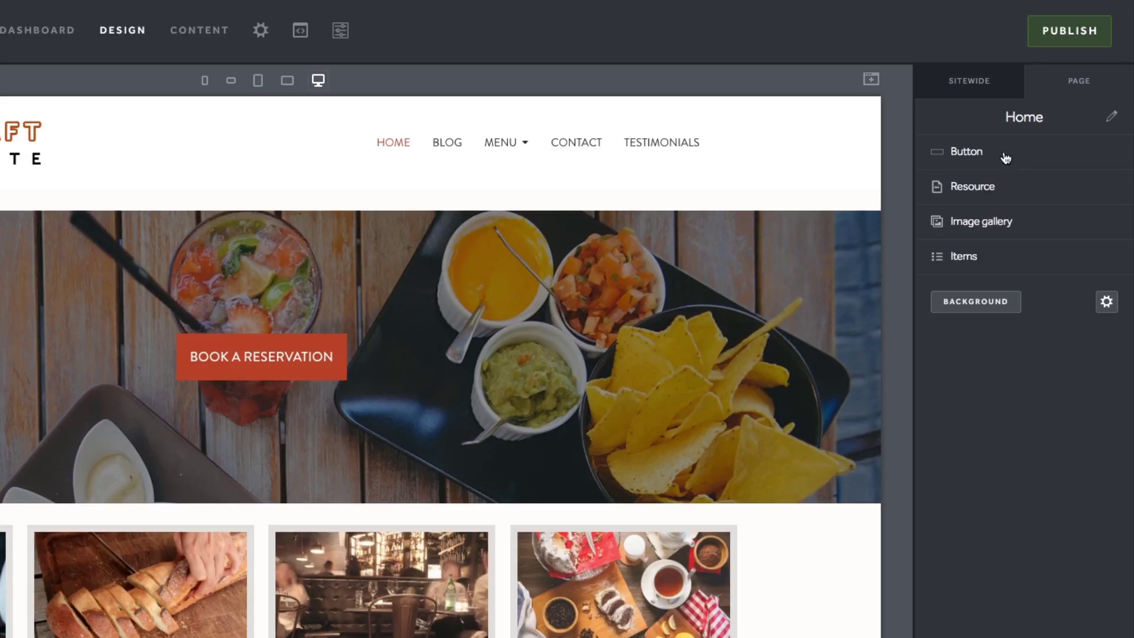
pyautogui.click(1006, 155)
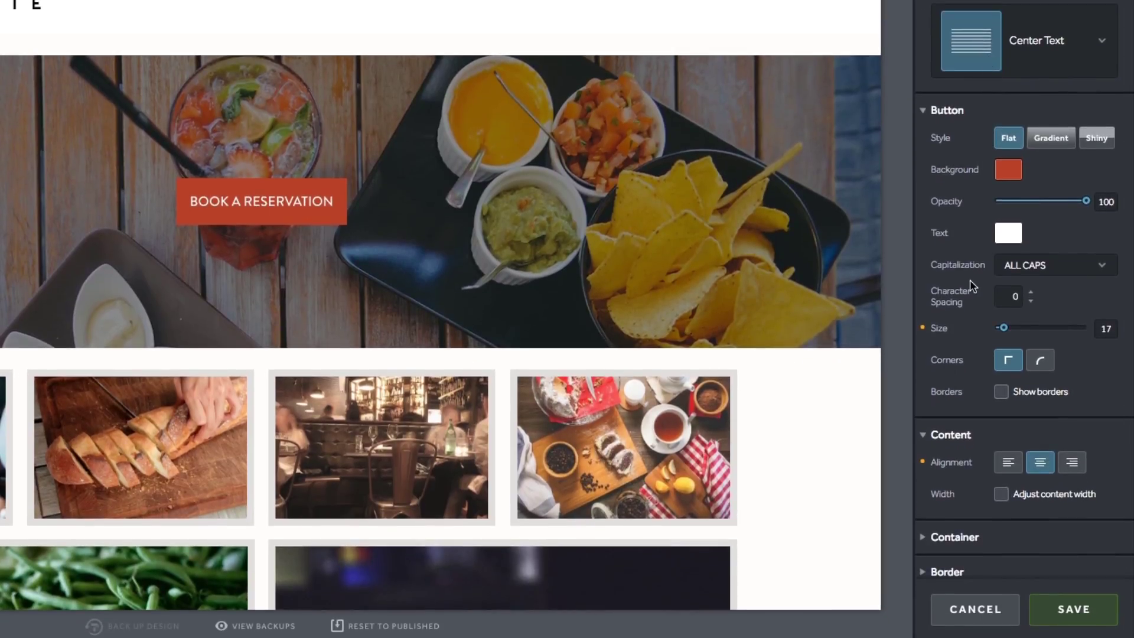
pyautogui.scroll(-1, 959, 457)
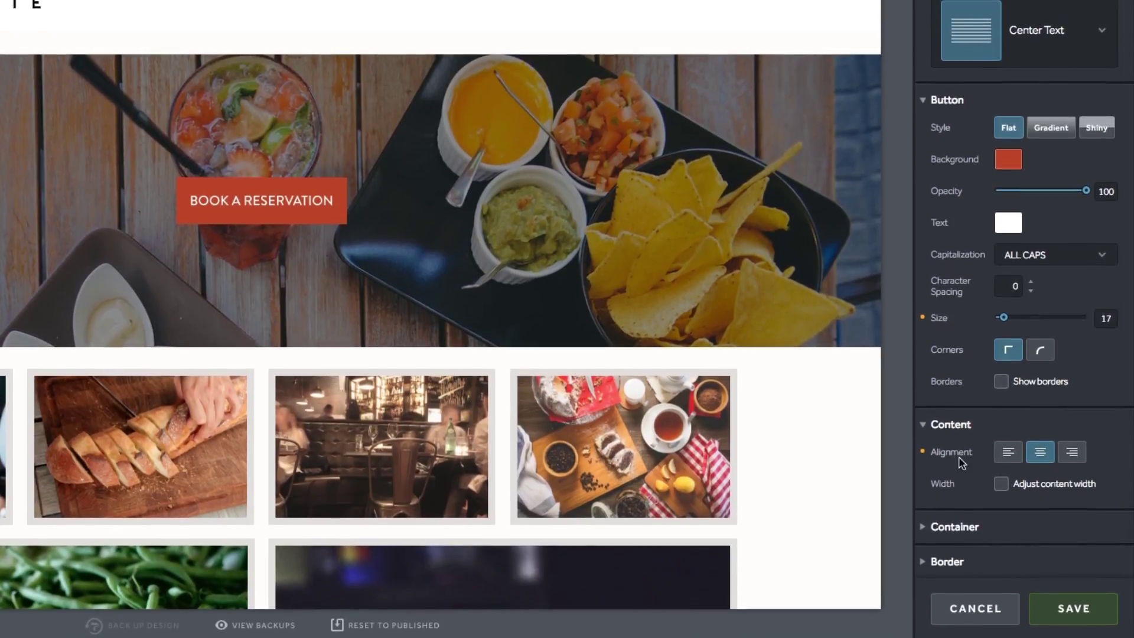
pyautogui.click(925, 532)
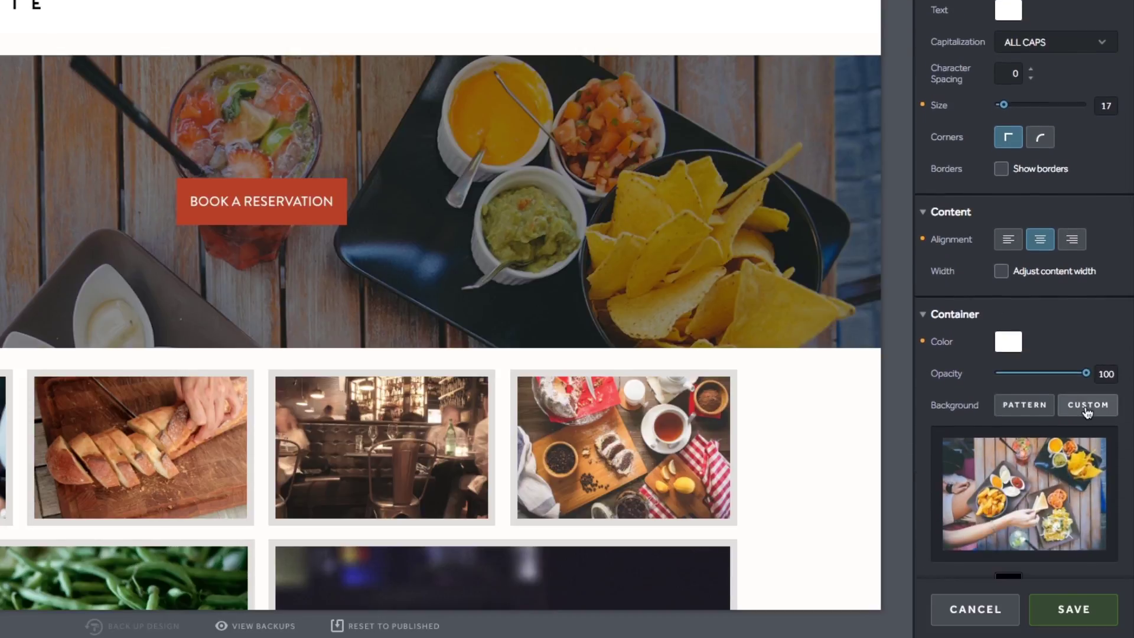
pyautogui.scroll(-3, 1087, 412)
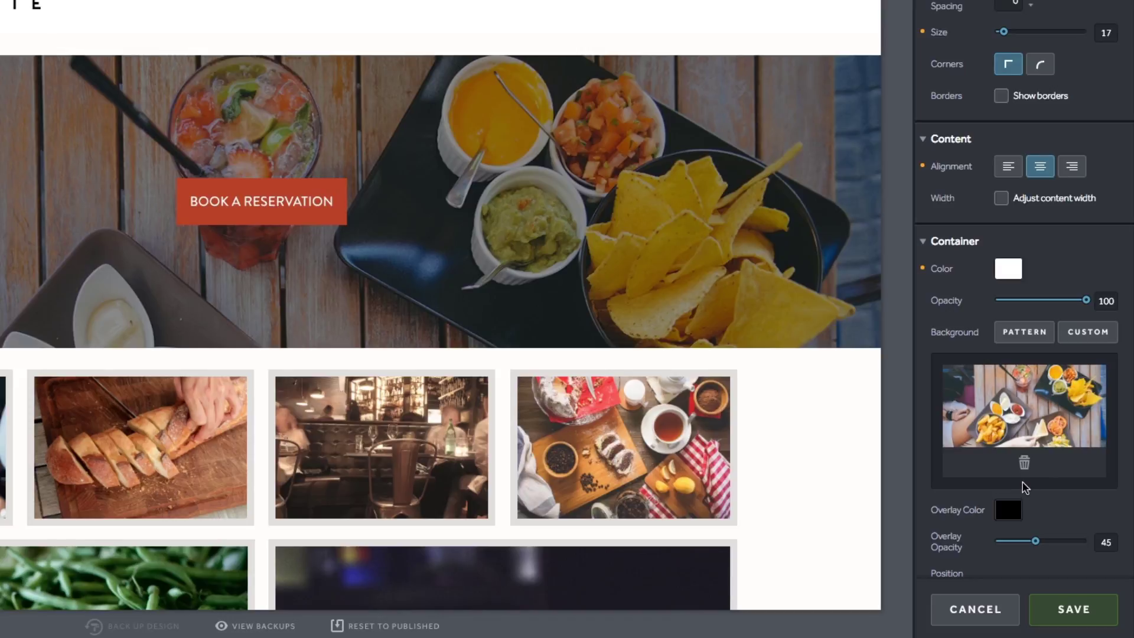
pyautogui.scroll(-10, 953, 497)
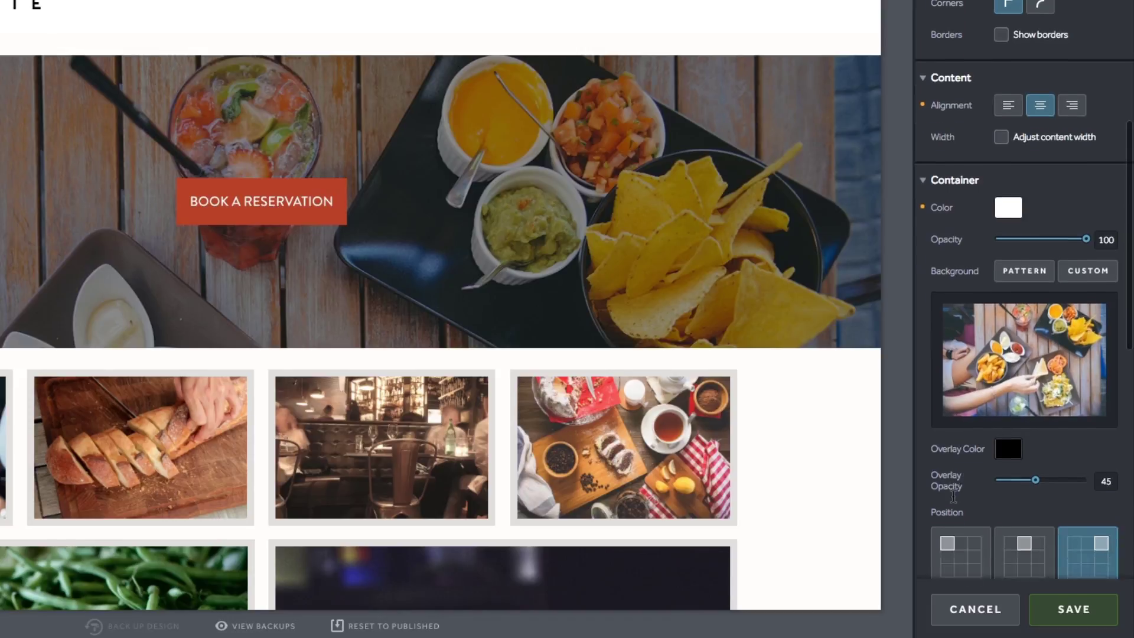
pyautogui.scroll(-1, 953, 490)
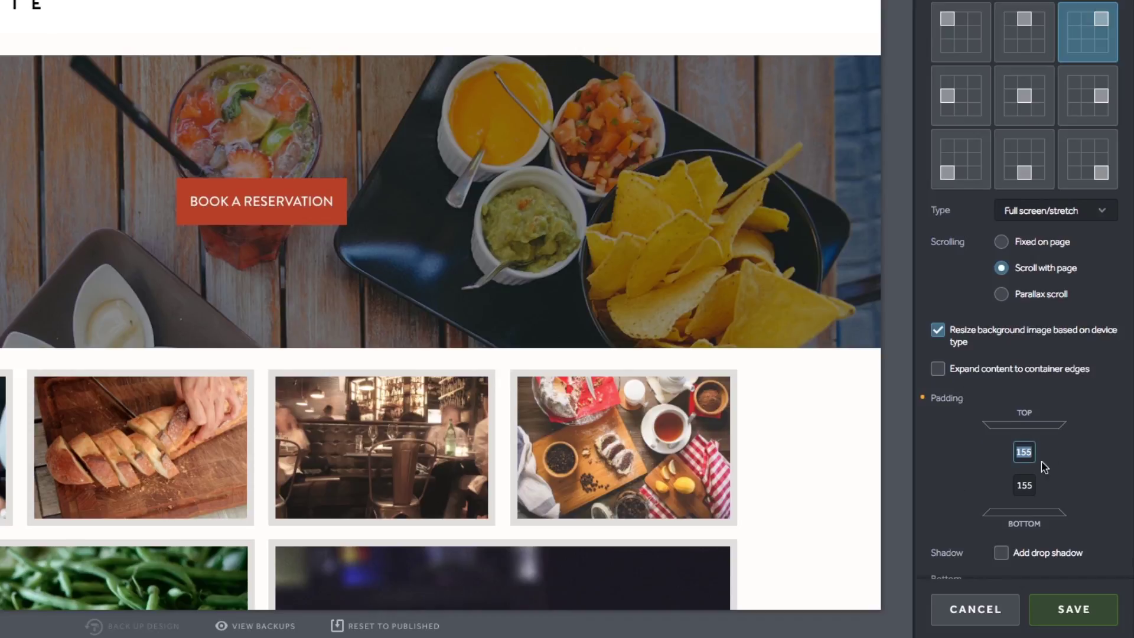
pyautogui.click(1045, 484)
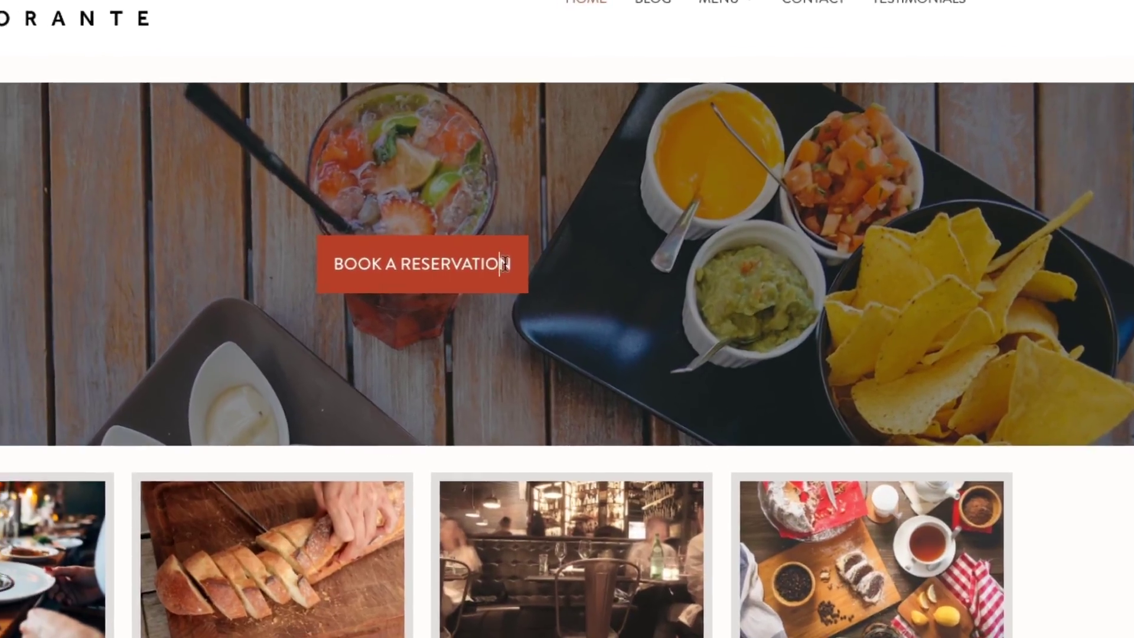
pyautogui.write('!')
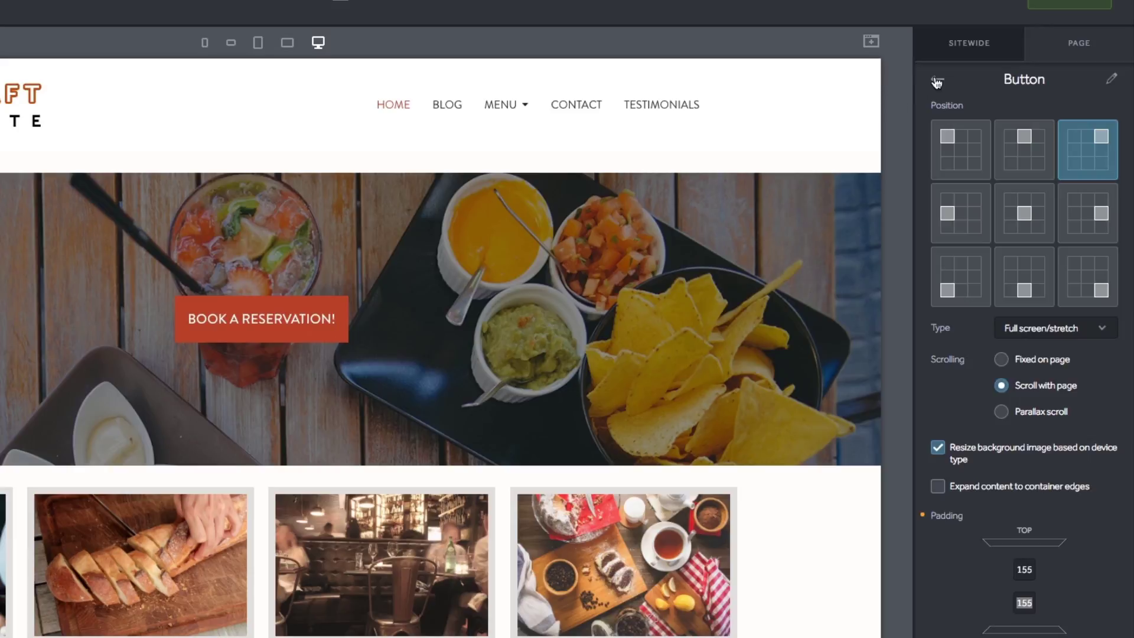
# Open the Image gallery settings from the Home page section list and scroll the canvas to the gallery.
pyautogui.click(937, 81)
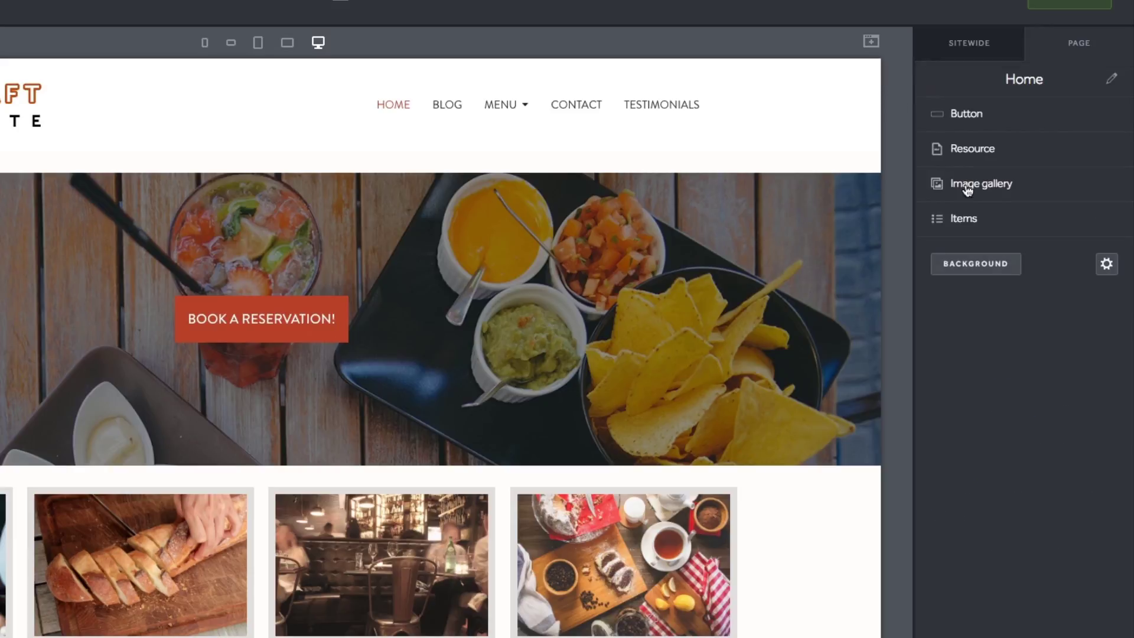
pyautogui.click(1023, 191)
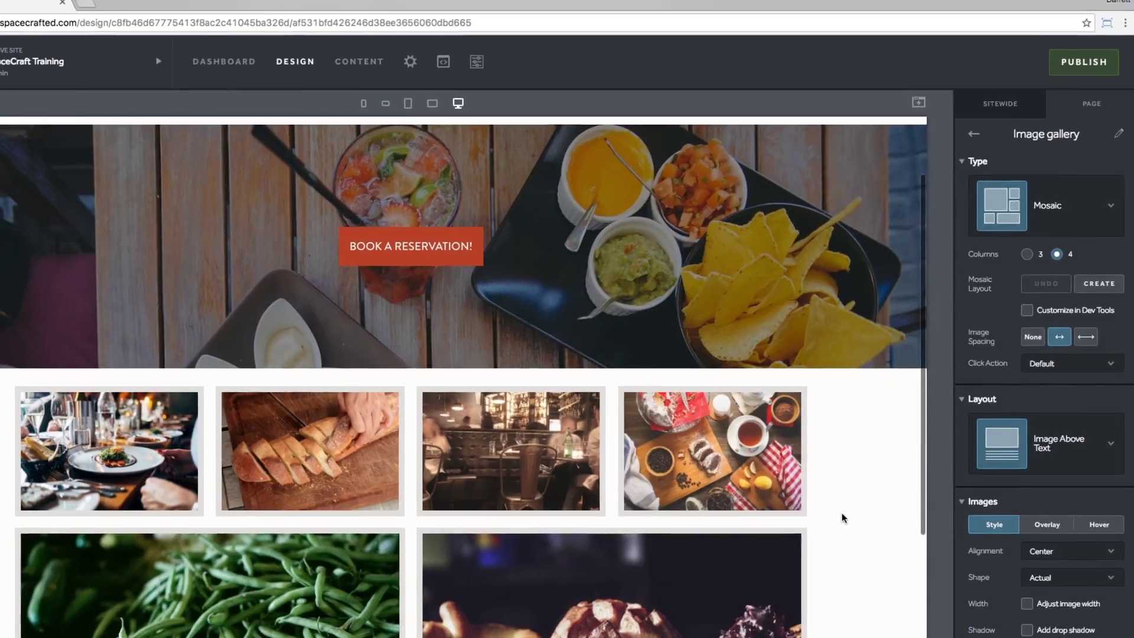
pyautogui.scroll(-5, 844, 515)
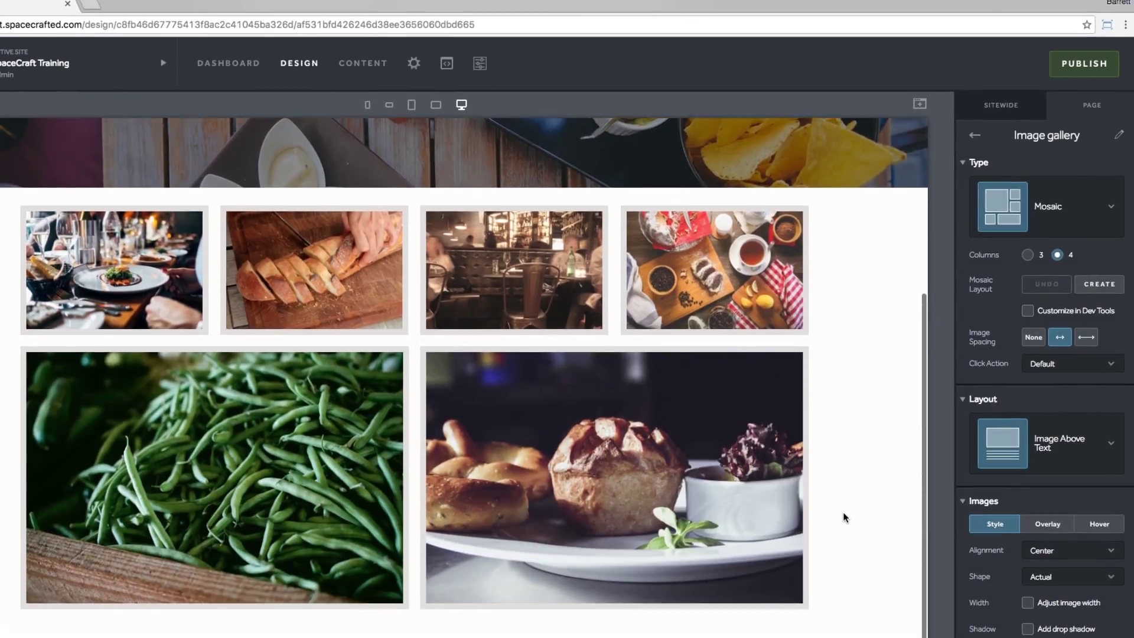
pyautogui.scroll(-1, 844, 517)
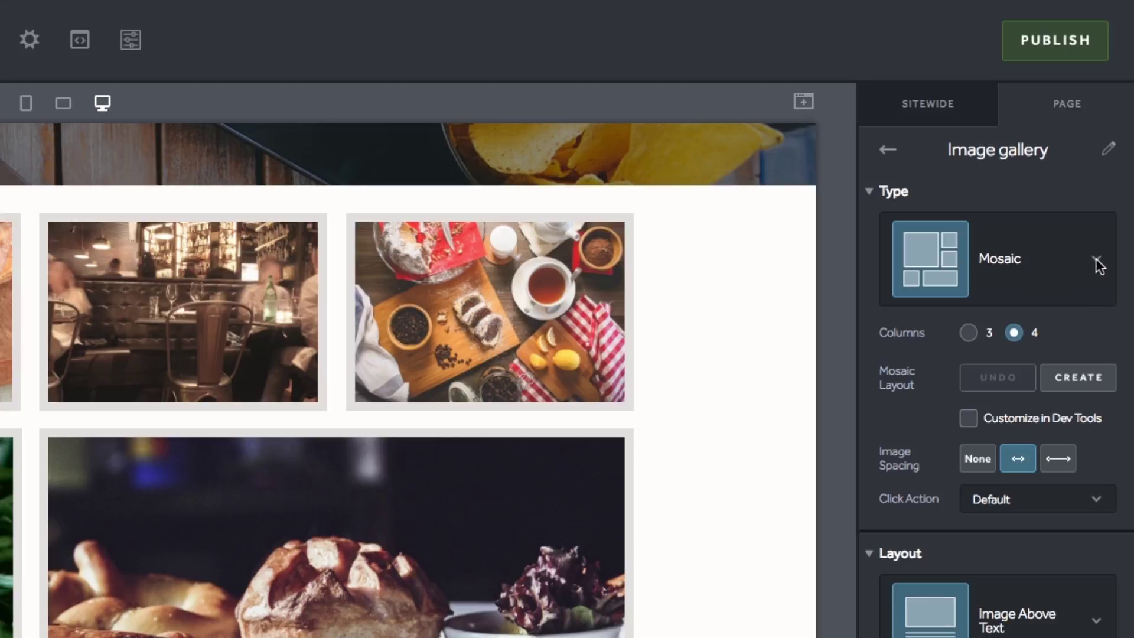
# Change the gallery Type from Mosaic to Classic Slideshow.
pyautogui.click(1096, 260)
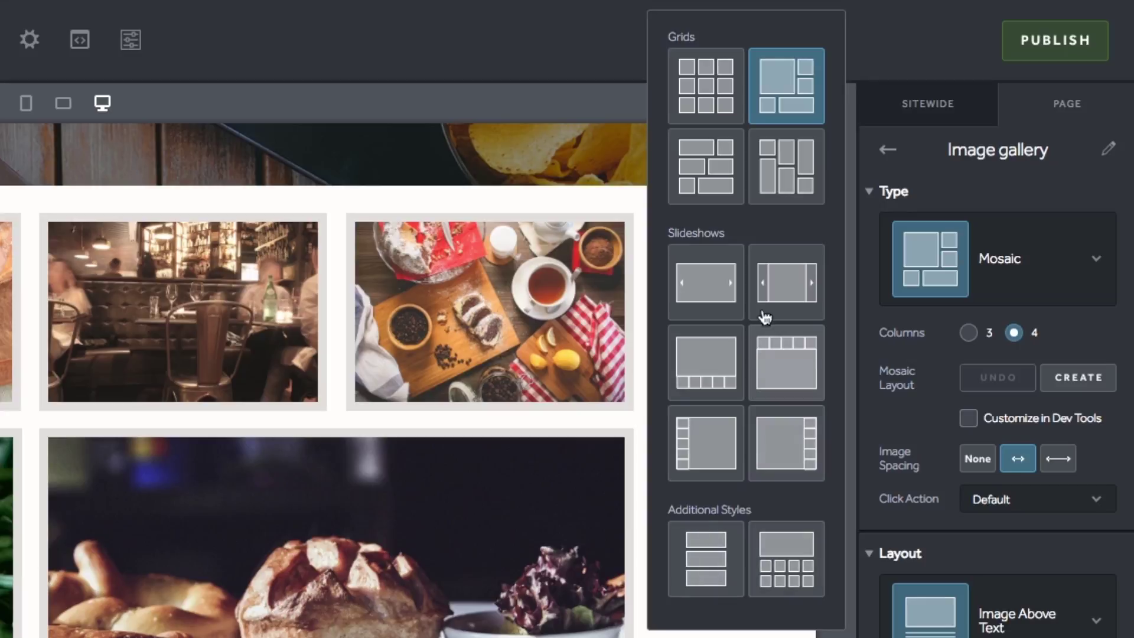
pyautogui.click(709, 292)
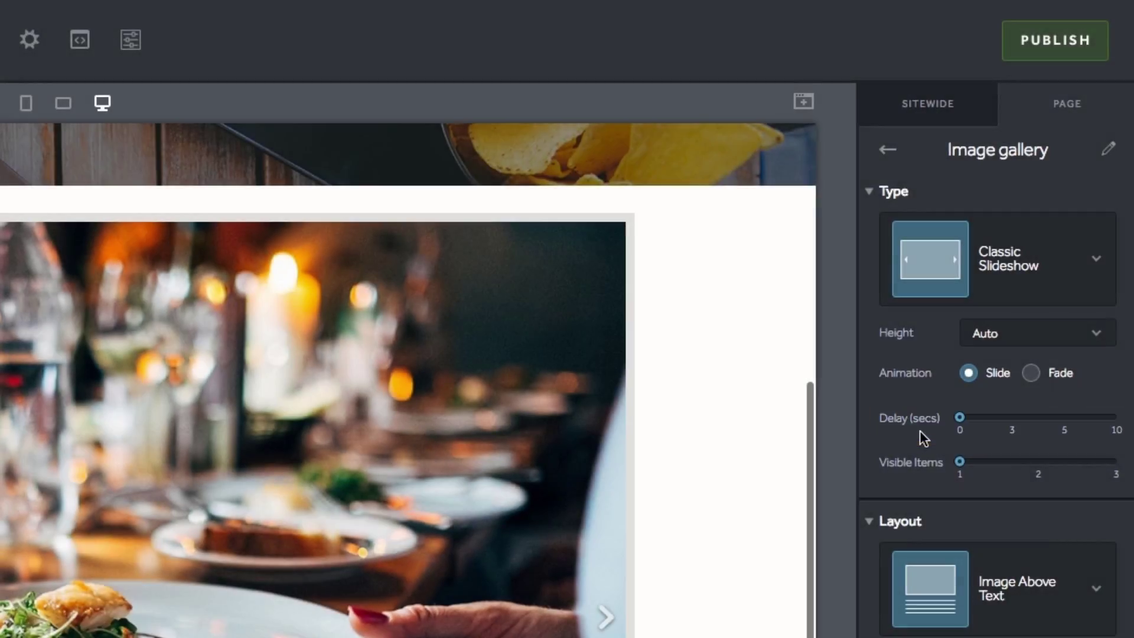
pyautogui.click(1084, 273)
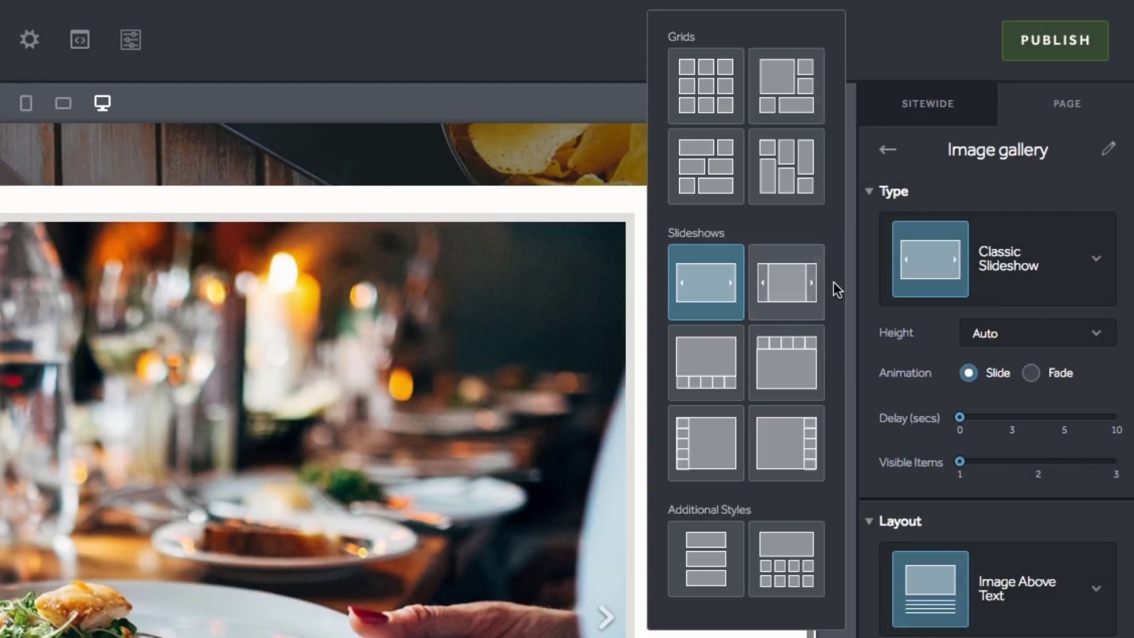
pyautogui.click(871, 409)
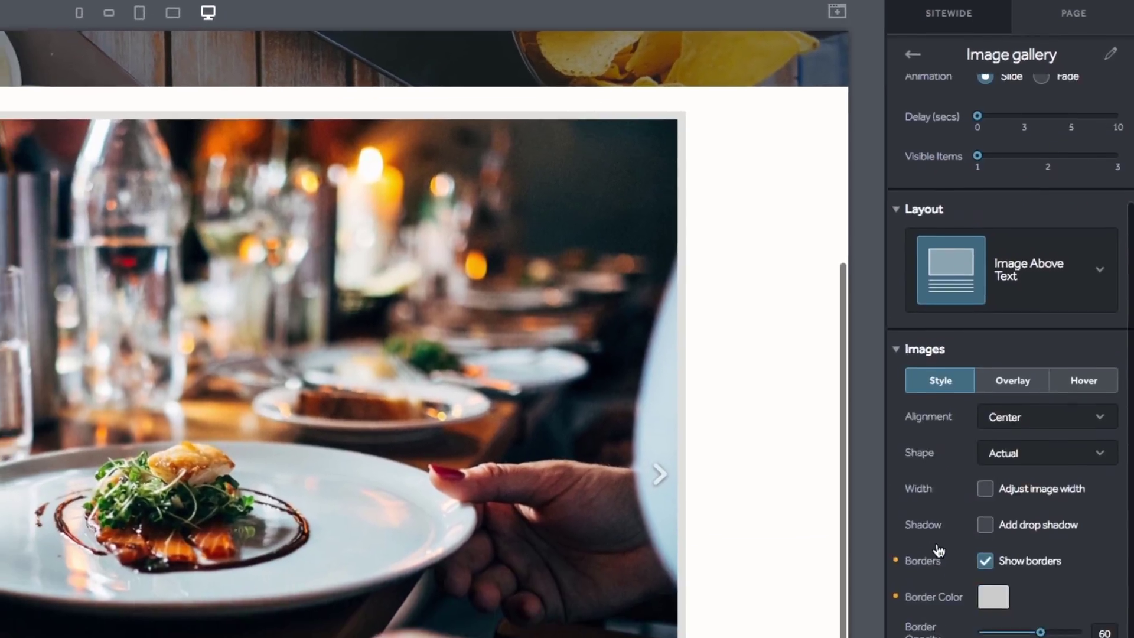
# Scroll back up to the navigation bar and bring up the MENU dropdown with SPECIALTIES.
pyautogui.scroll(-3, 939, 550)
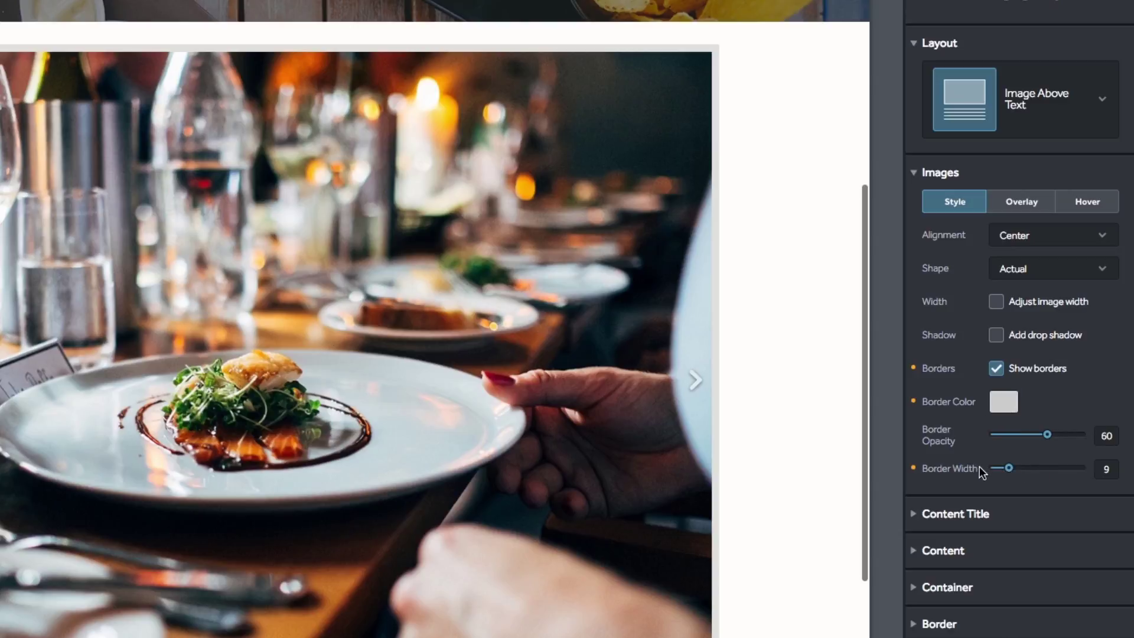
pyautogui.scroll(5, 790, 450)
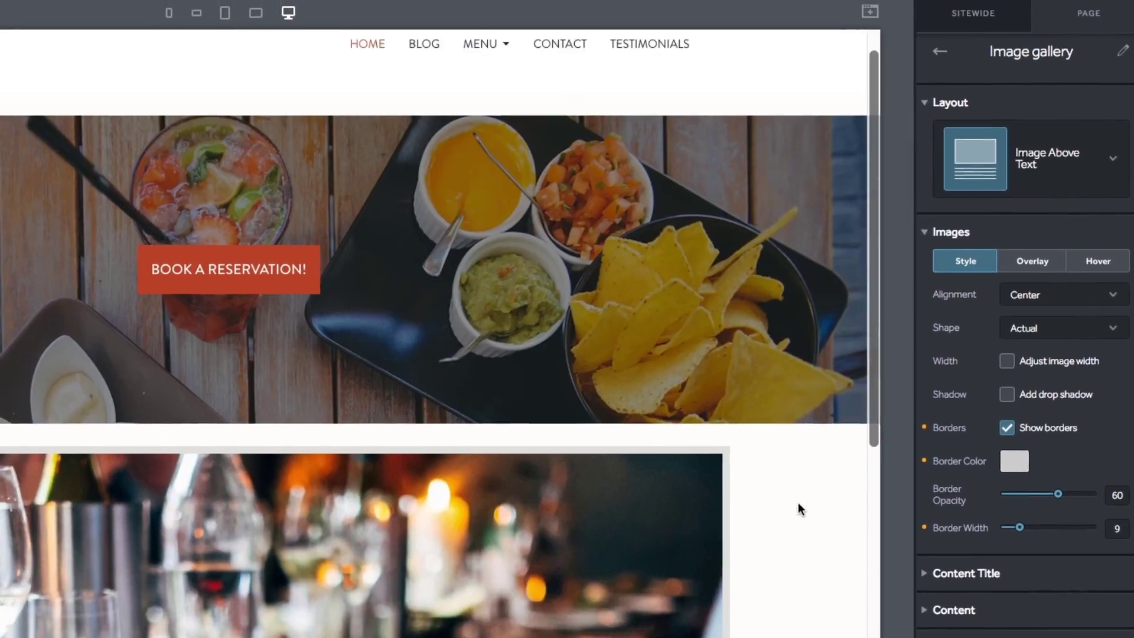
pyautogui.scroll(1, 799, 504)
pyautogui.moveTo(495, 126)
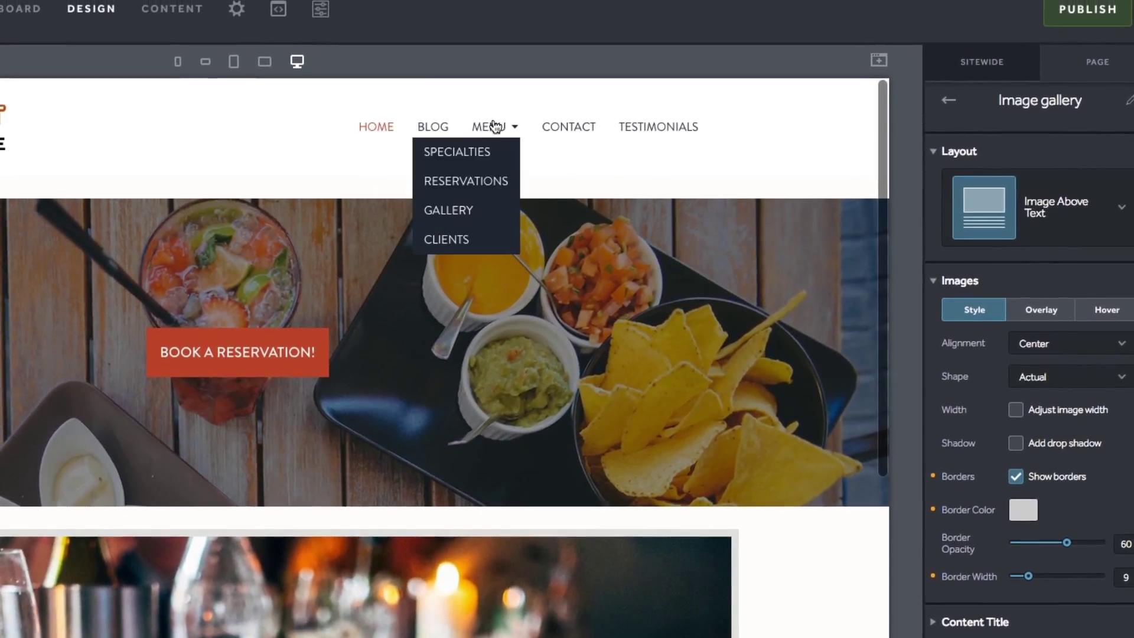
pyautogui.click(458, 154)
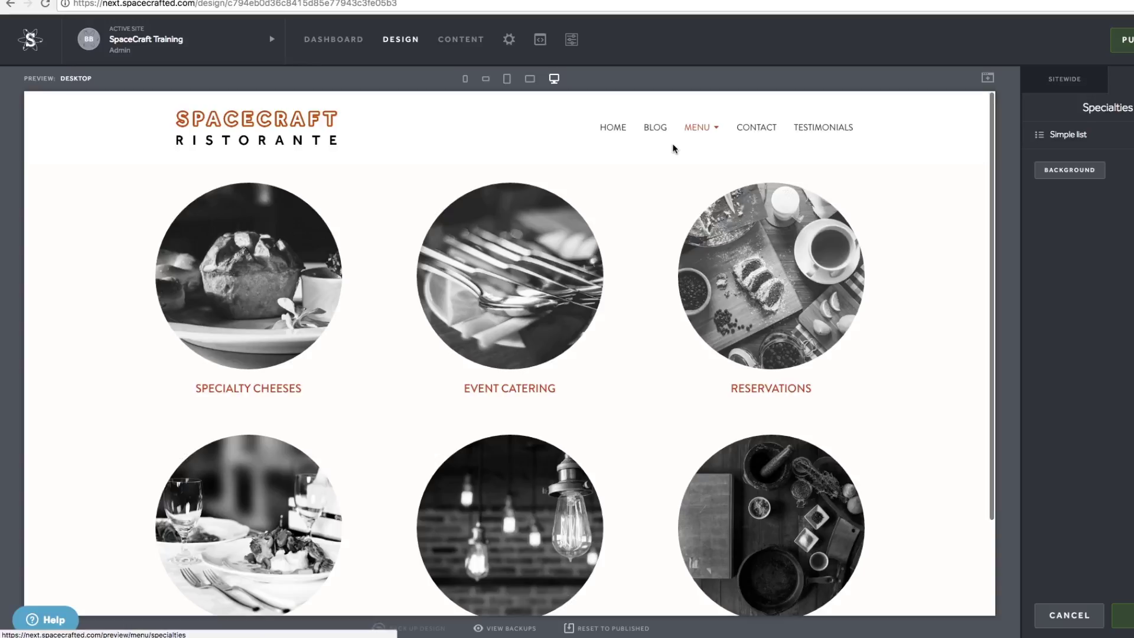
pyautogui.scroll(-1, 674, 148)
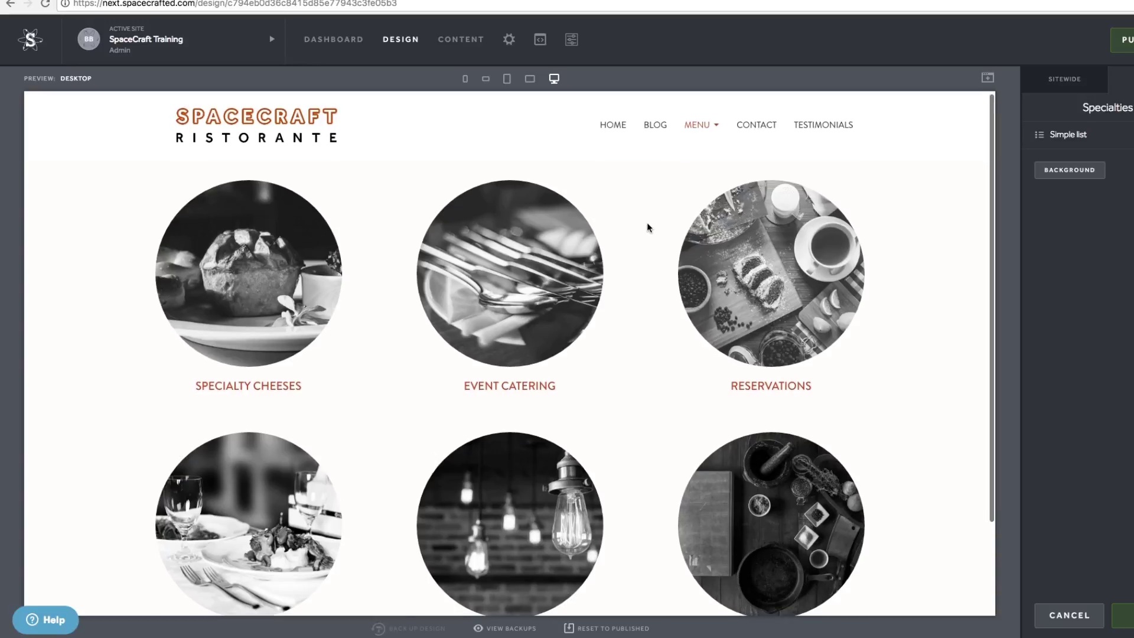
pyautogui.scroll(-1, 615, 330)
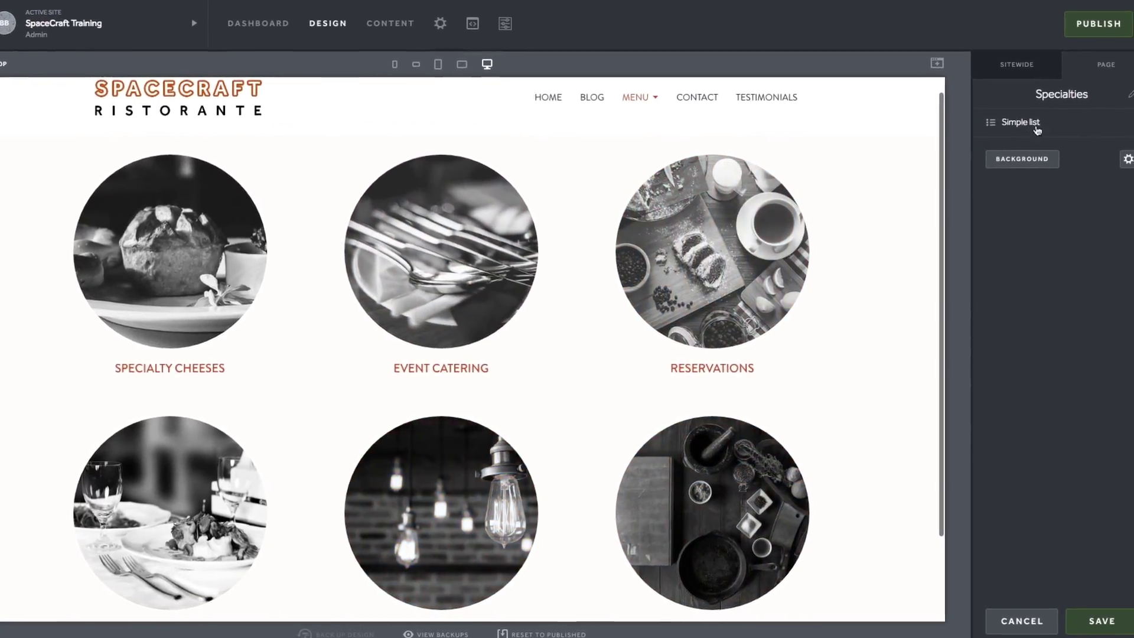
# Give the Specialties simple list images a red Colorize hover effect at opacity 18 and save.
pyautogui.click(1049, 129)
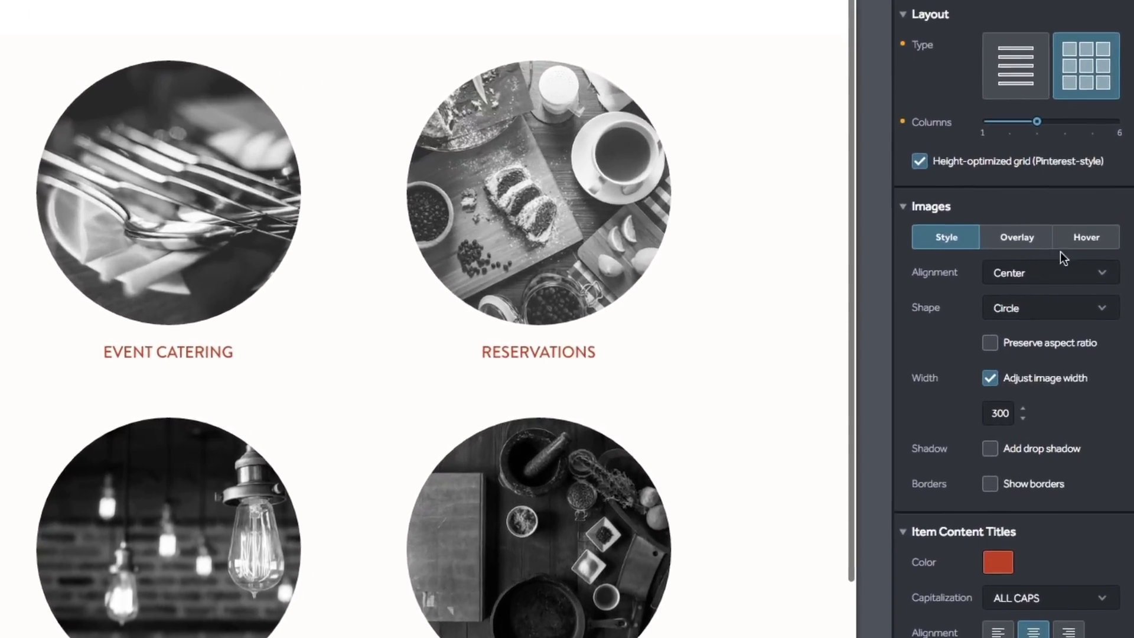
pyautogui.click(1093, 260)
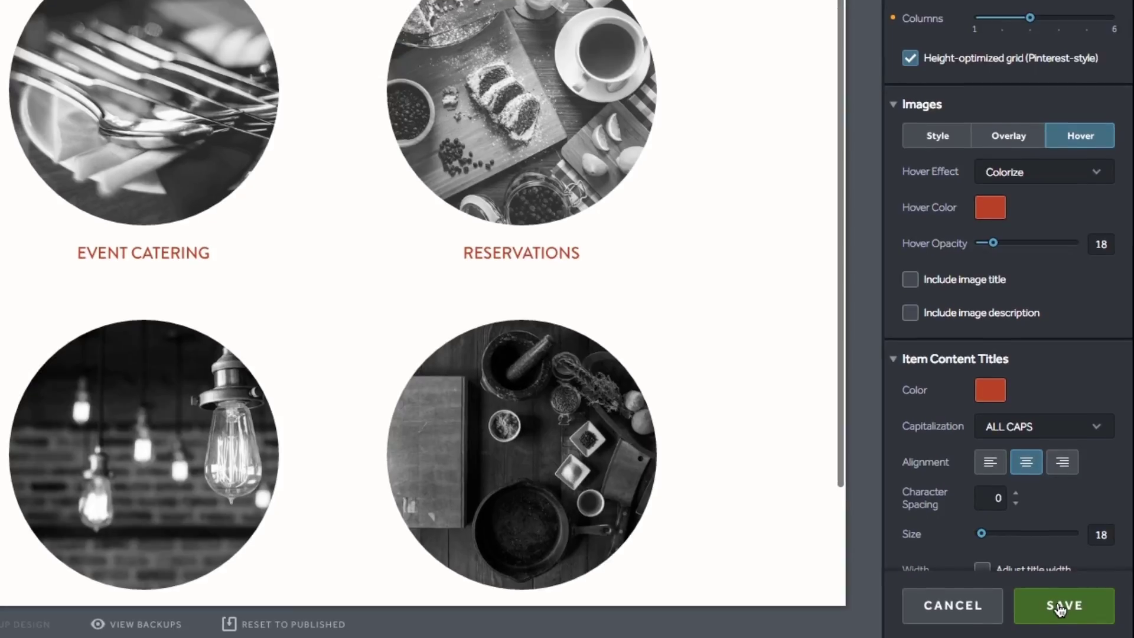
pyautogui.click(1058, 610)
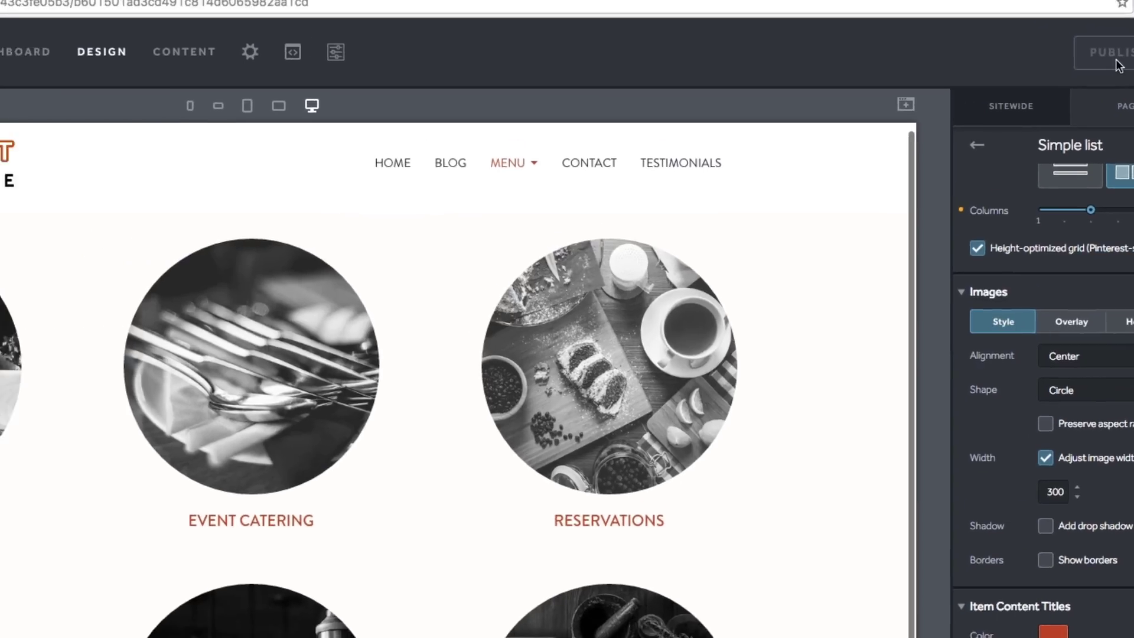
# Publish the site, check the live preview tab, then return to the editor.
pyautogui.click(1059, 47)
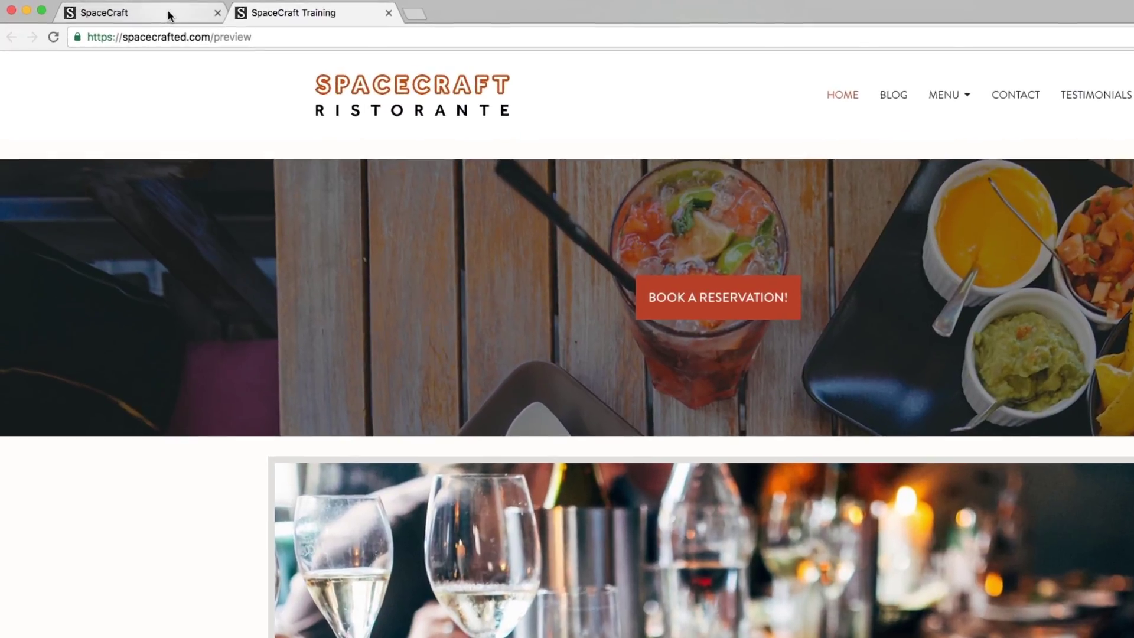
pyautogui.click(169, 15)
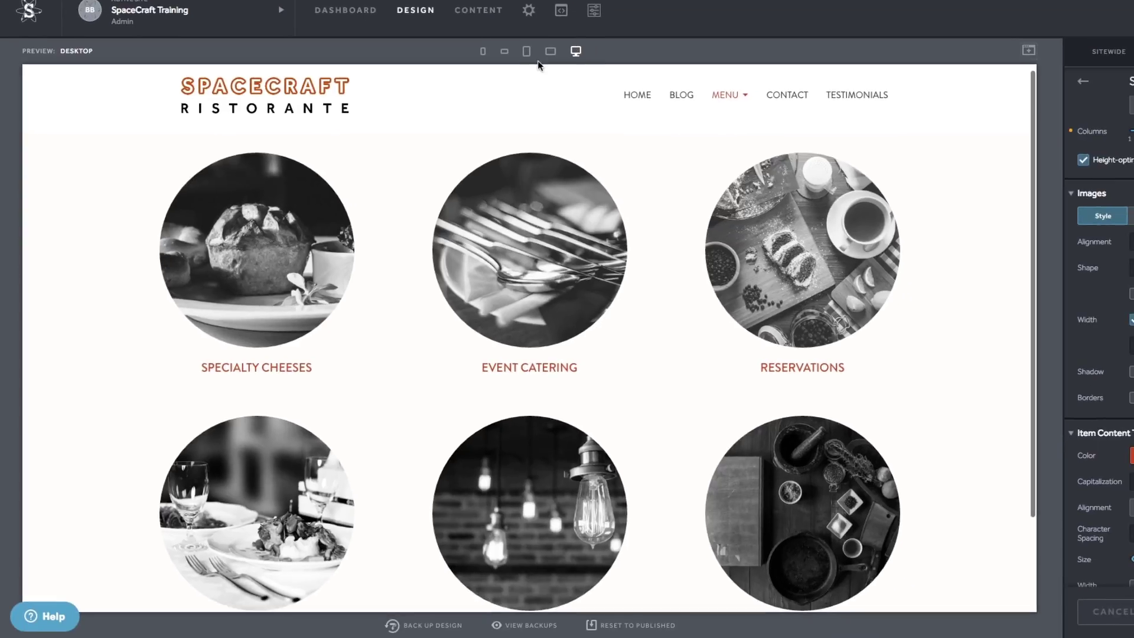
# Preview the Specialties page at Tablet (Portrait), then Mobile (Portrait) size.
pyautogui.click(527, 55)
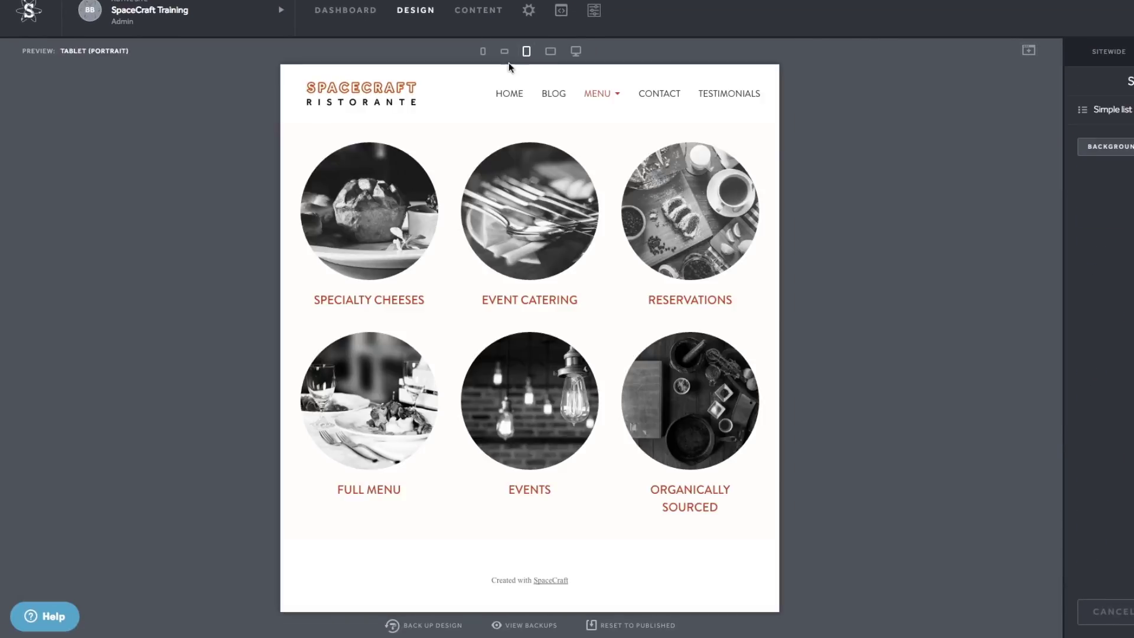
pyautogui.click(484, 53)
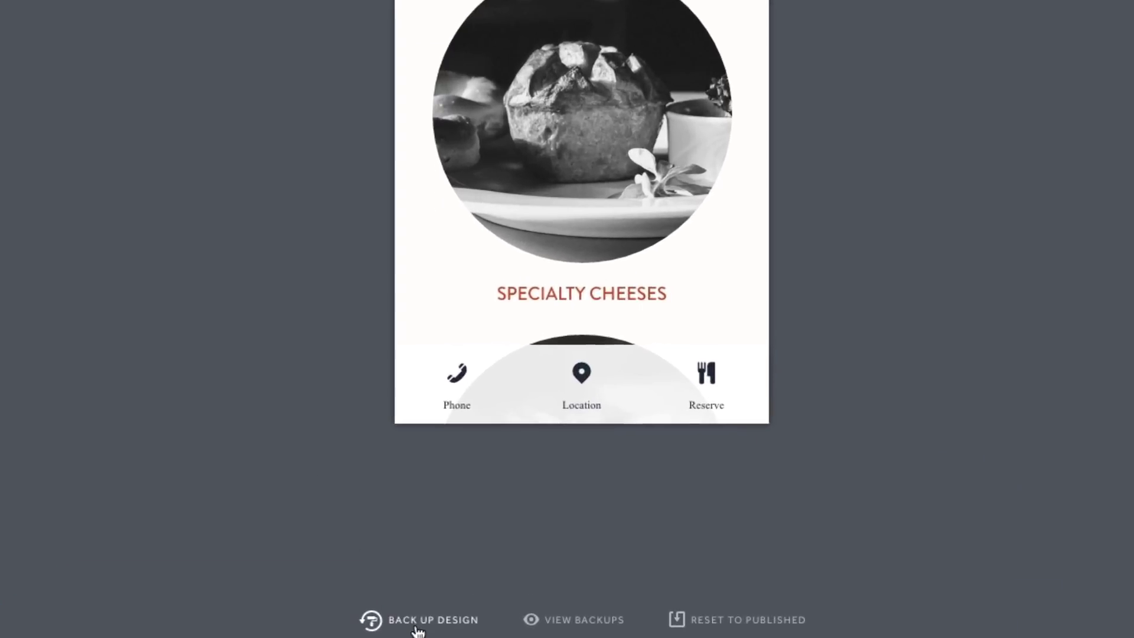
pyautogui.click(419, 630)
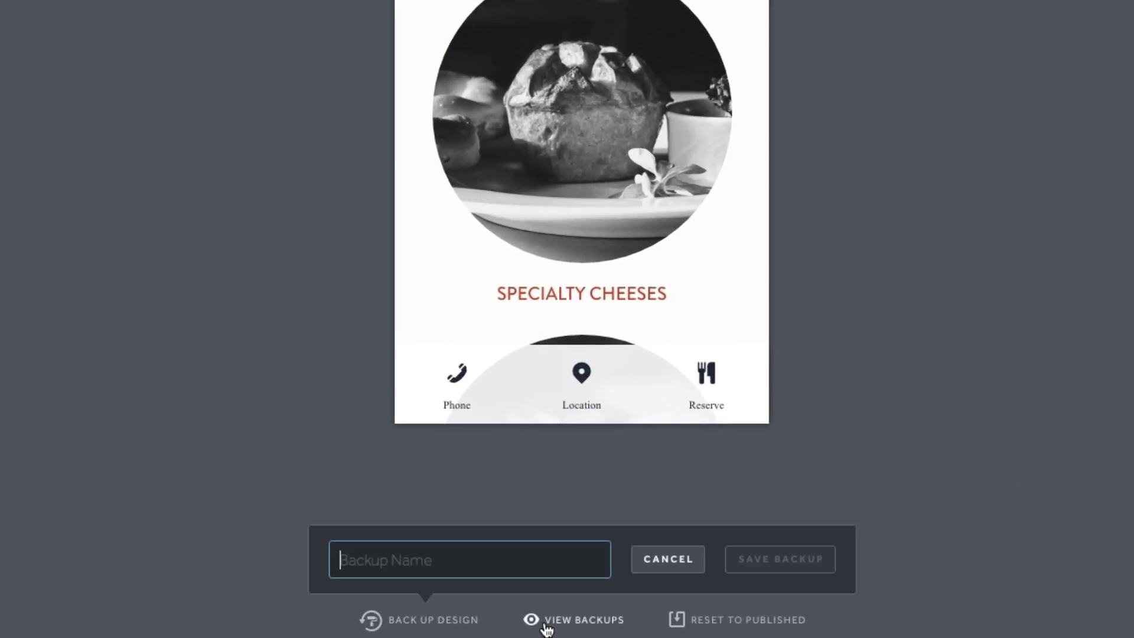
pyautogui.click(573, 627)
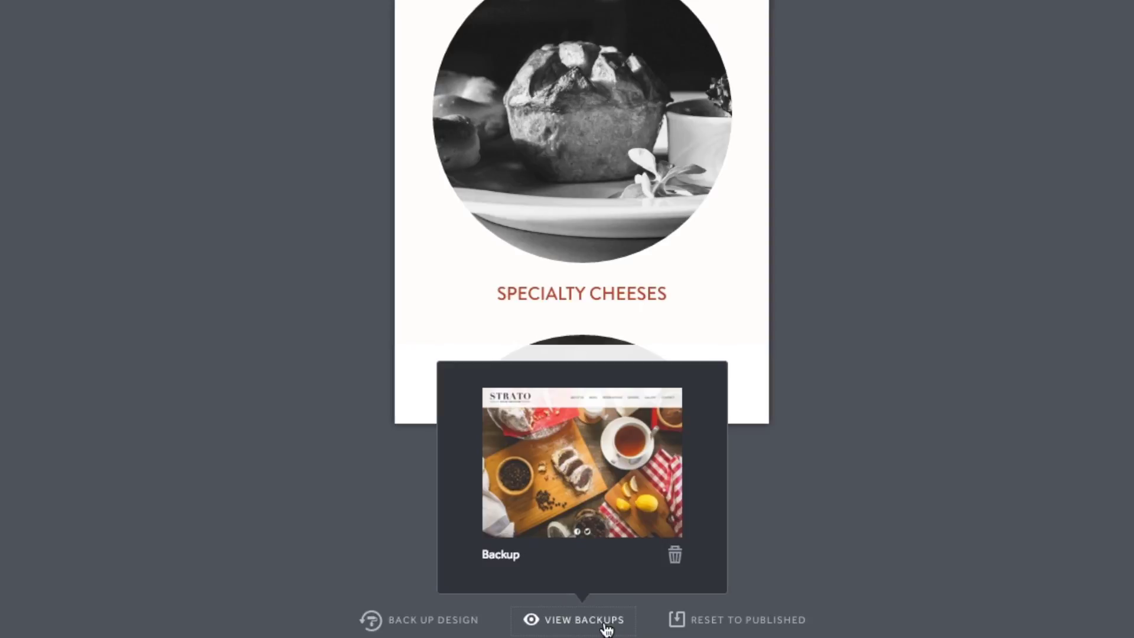
pyautogui.click(744, 628)
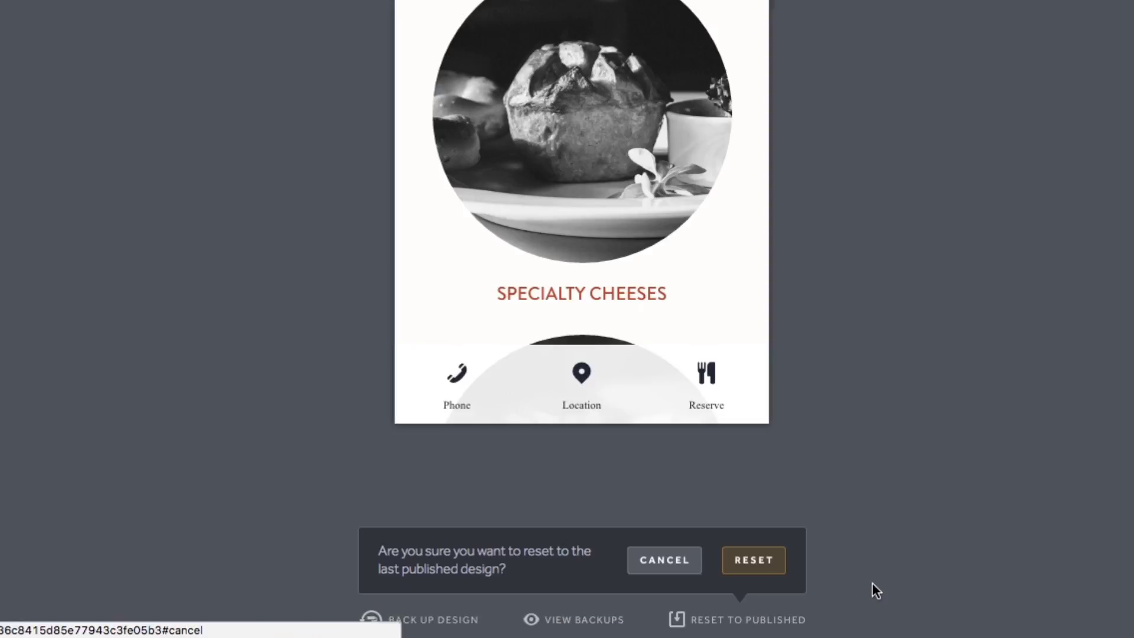
pyautogui.press('Escape')
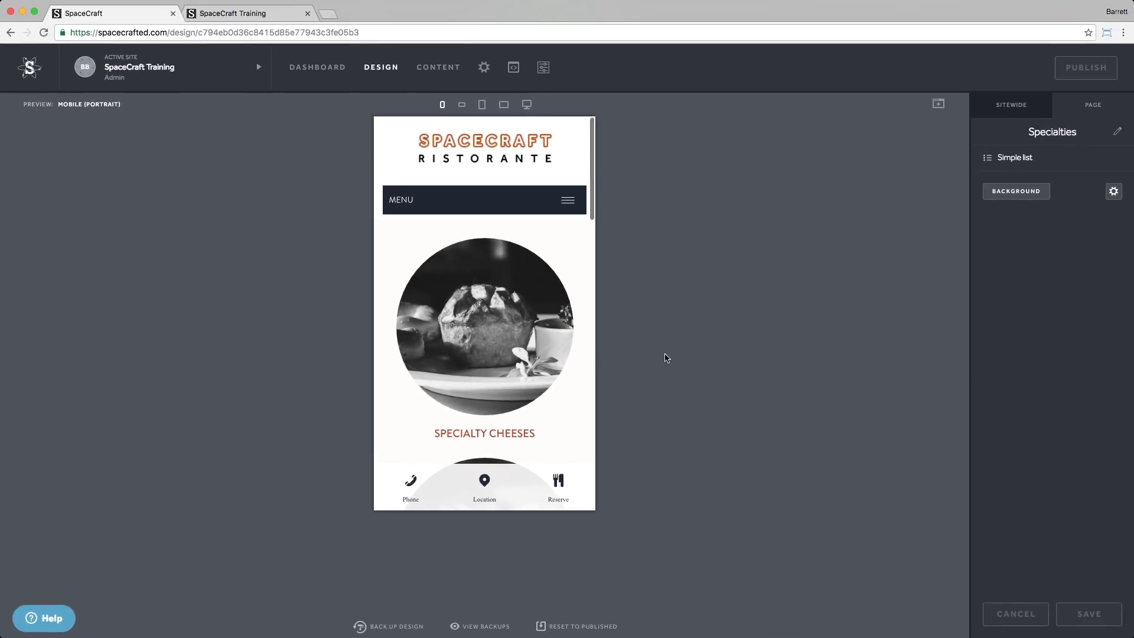
# Switch the Specialties page preview mode to Desktop.
pyautogui.click(529, 106)
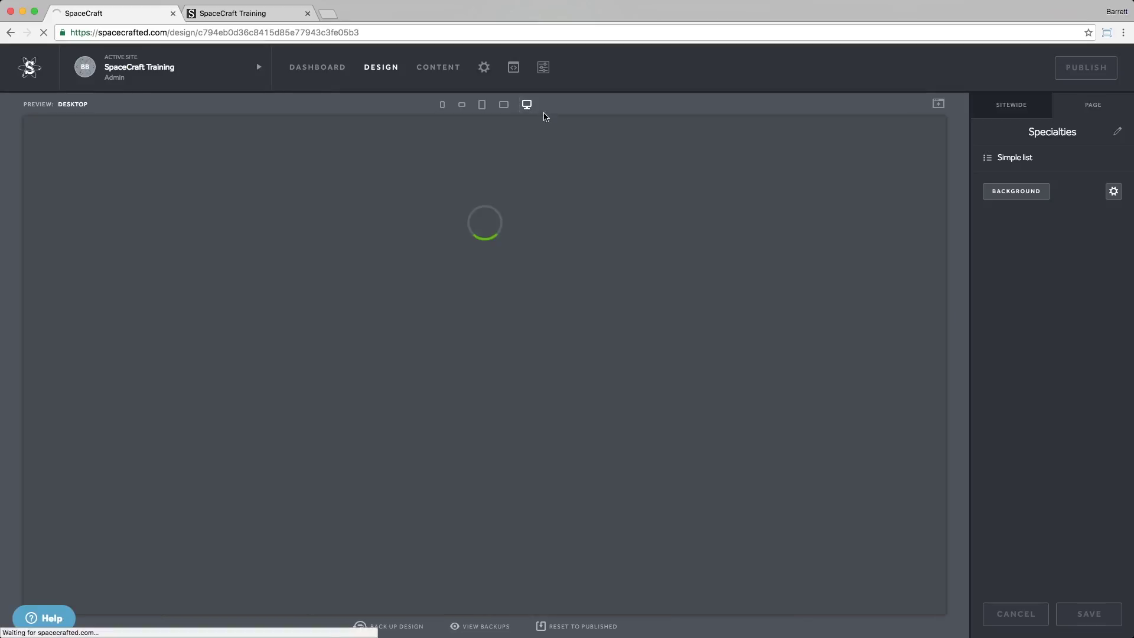